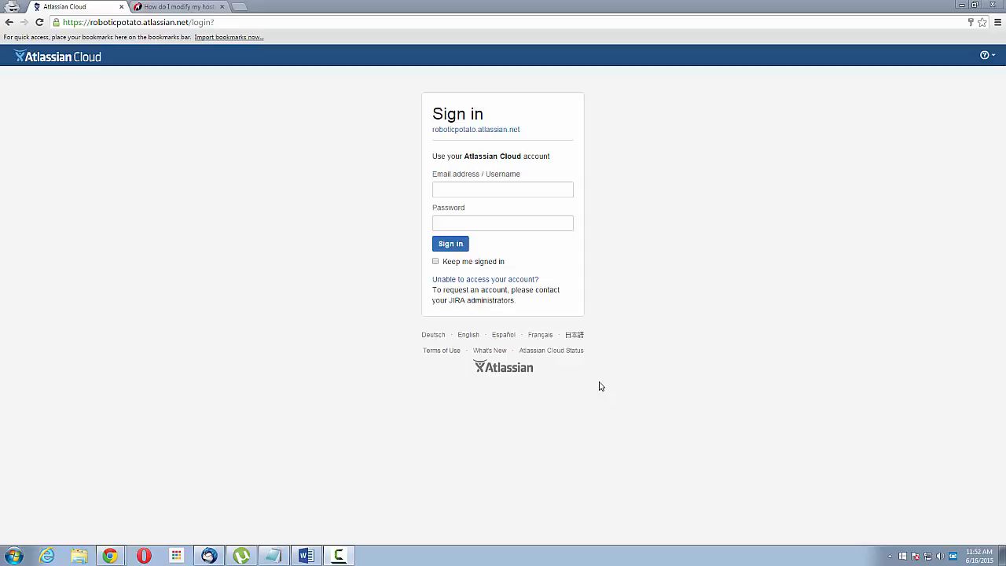
Sign in to the Atlassian Cloud site with the account username and password
{"action": "left_click", "coordinate": [528, 189]}
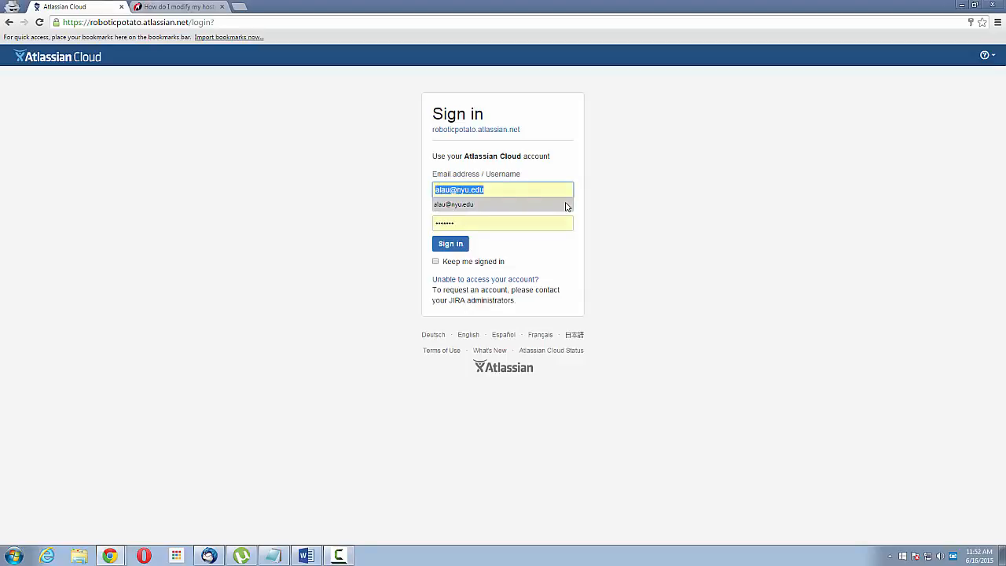
{"action": "type", "text": "jirabbin"}
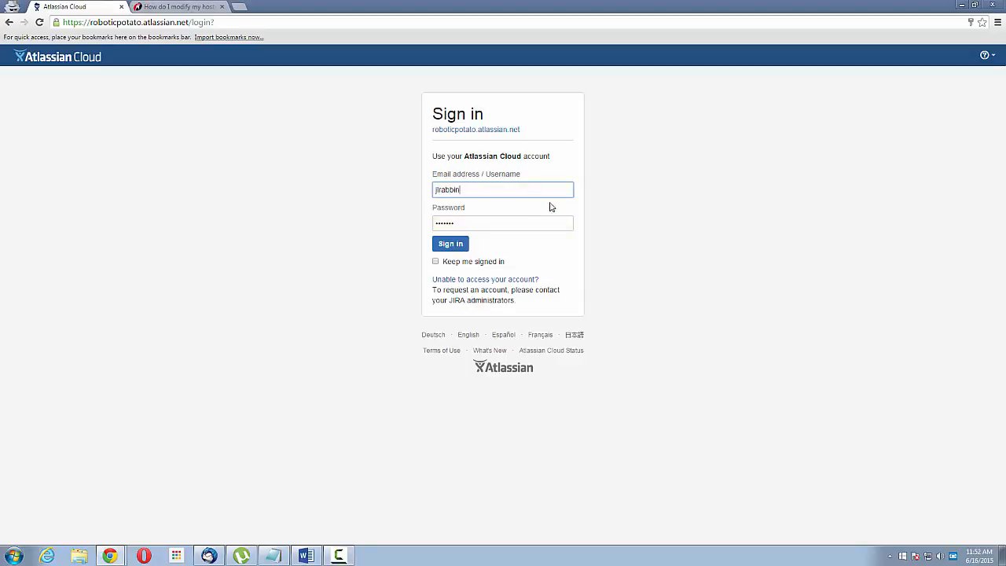
{"action": "left_click_drag", "start_coordinate": [503, 225], "coordinate": [165, 182]}
{"action": "type", "text": "•"}
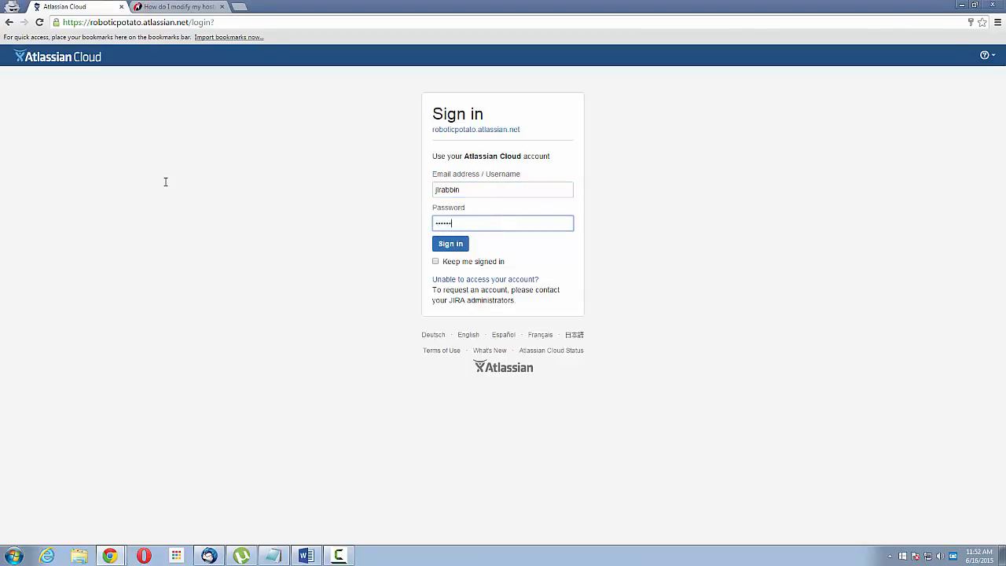
{"action": "left_click", "coordinate": [450, 243]}
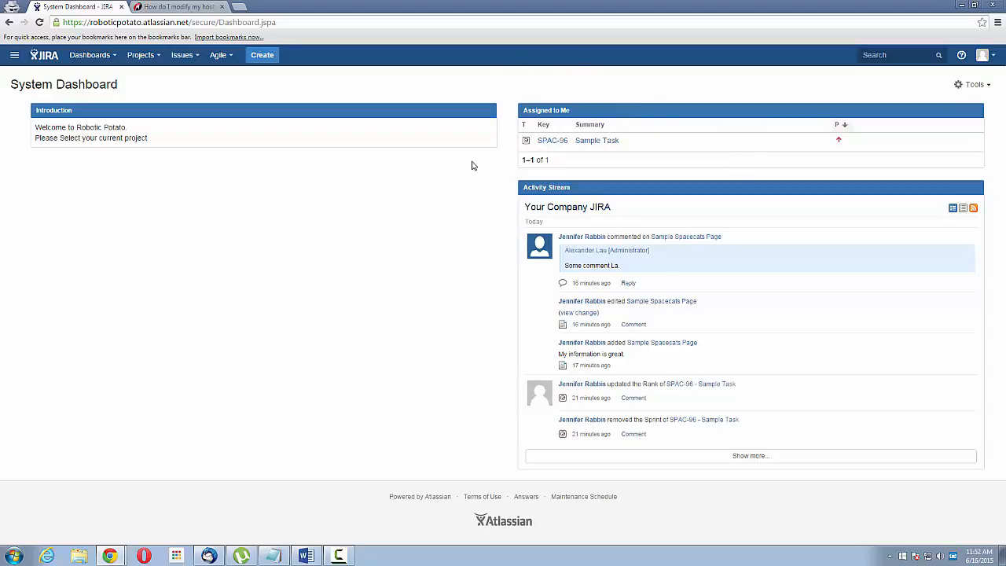
Open the Spacecats (SPAC) project from the Projects menu
{"action": "left_click", "coordinate": [135, 61]}
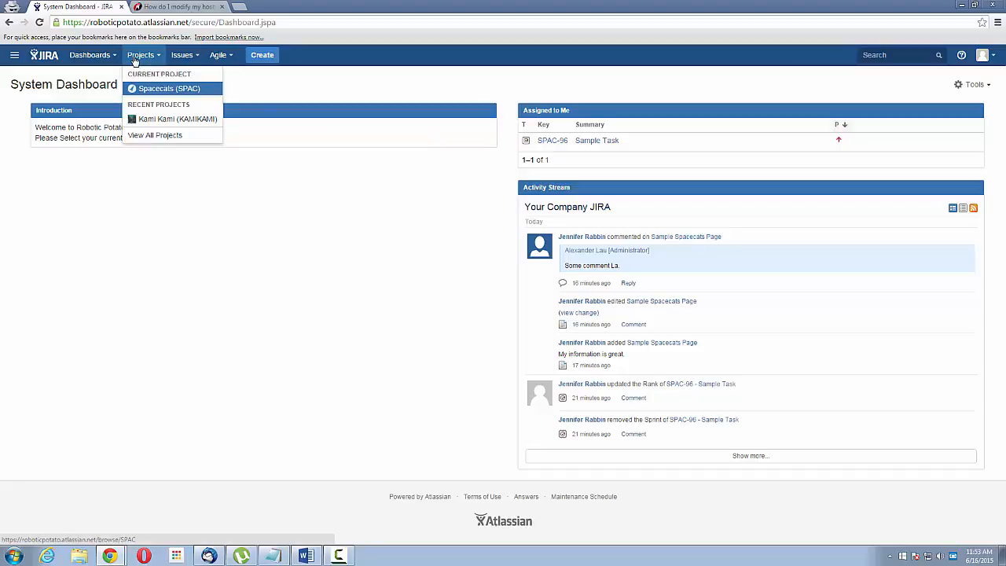
{"action": "mouse_move", "coordinate": [151, 61]}
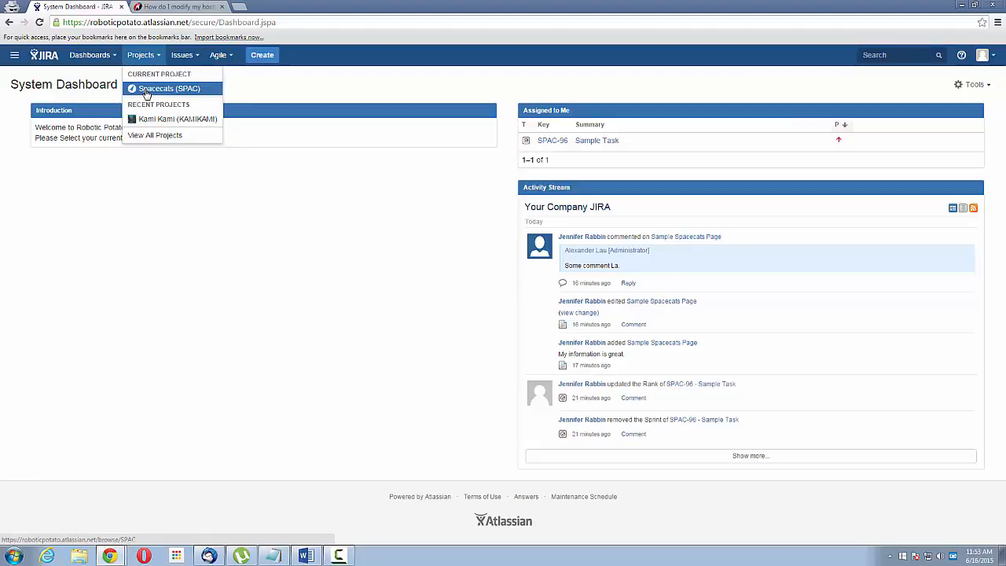
{"action": "left_click", "coordinate": [146, 91]}
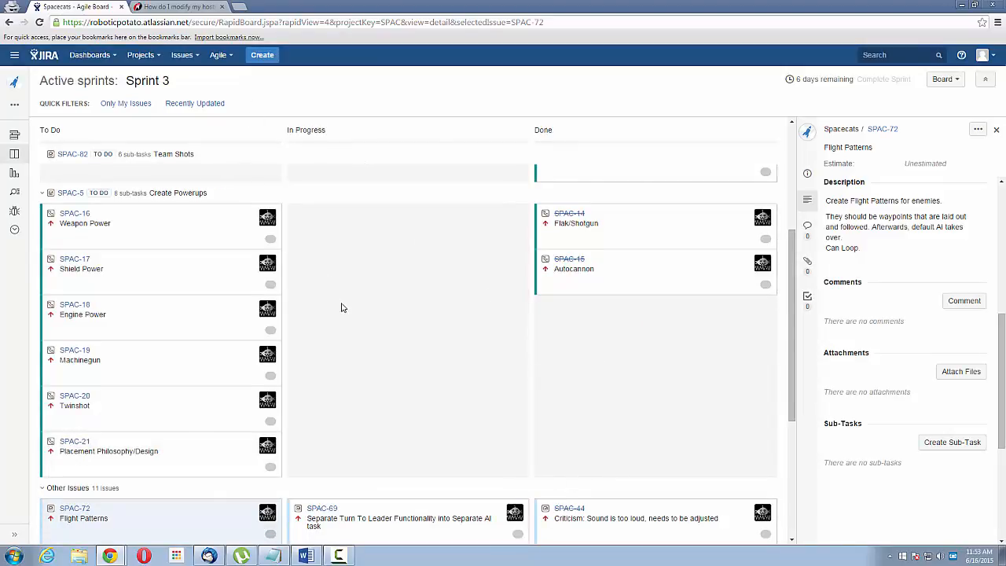
{"action": "scroll", "coordinate": [342, 308], "scroll_direction": "up", "scroll_amount": 3}
{"action": "scroll", "coordinate": [179, 266], "scroll_direction": "down", "scroll_amount": 3}
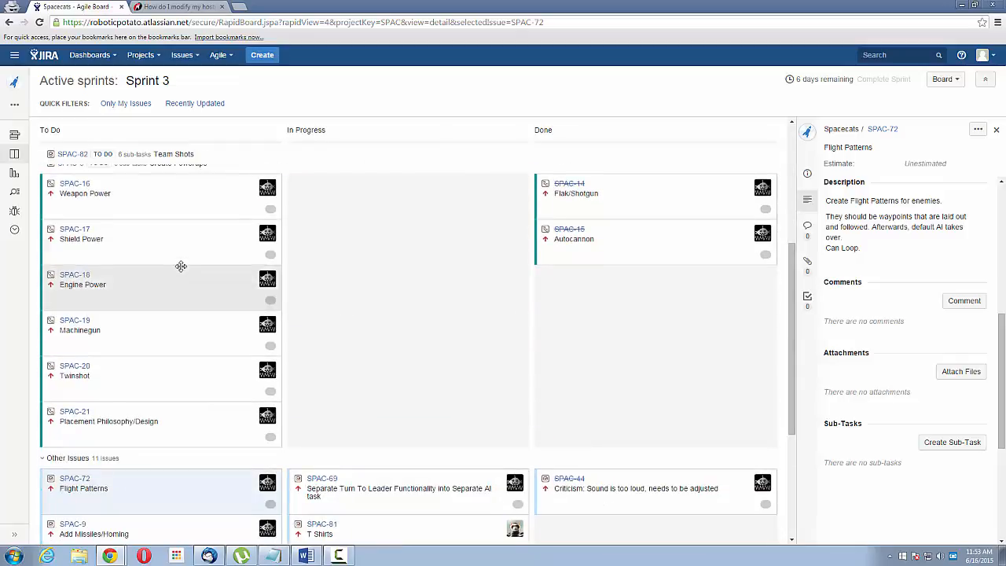
{"action": "scroll", "coordinate": [181, 266], "scroll_direction": "down", "scroll_amount": 3}
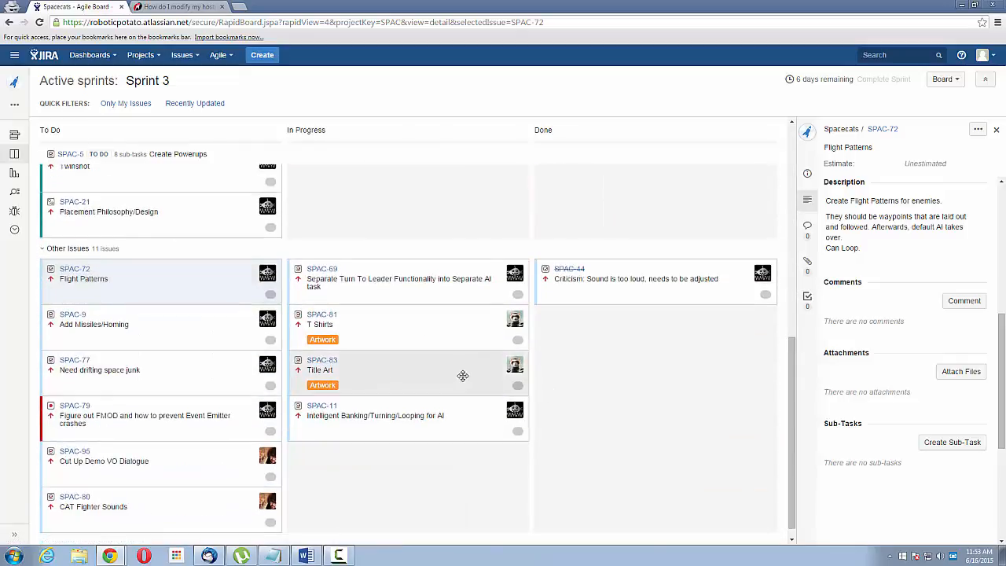
{"action": "scroll", "coordinate": [462, 376], "scroll_direction": "up", "scroll_amount": 4}
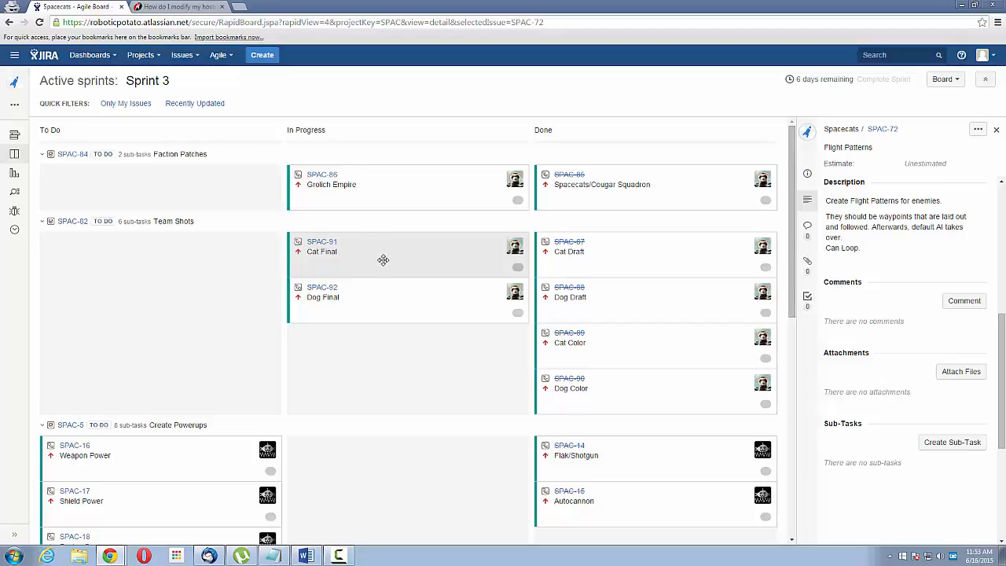
{"action": "scroll", "coordinate": [383, 263], "scroll_direction": "down", "scroll_amount": 5}
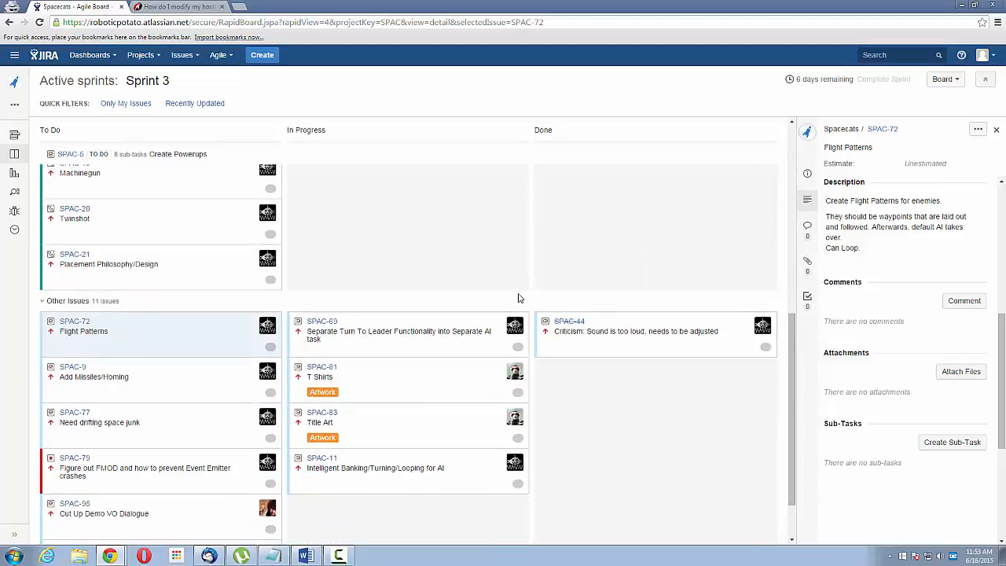
{"action": "scroll", "coordinate": [518, 298], "scroll_direction": "down", "scroll_amount": 3}
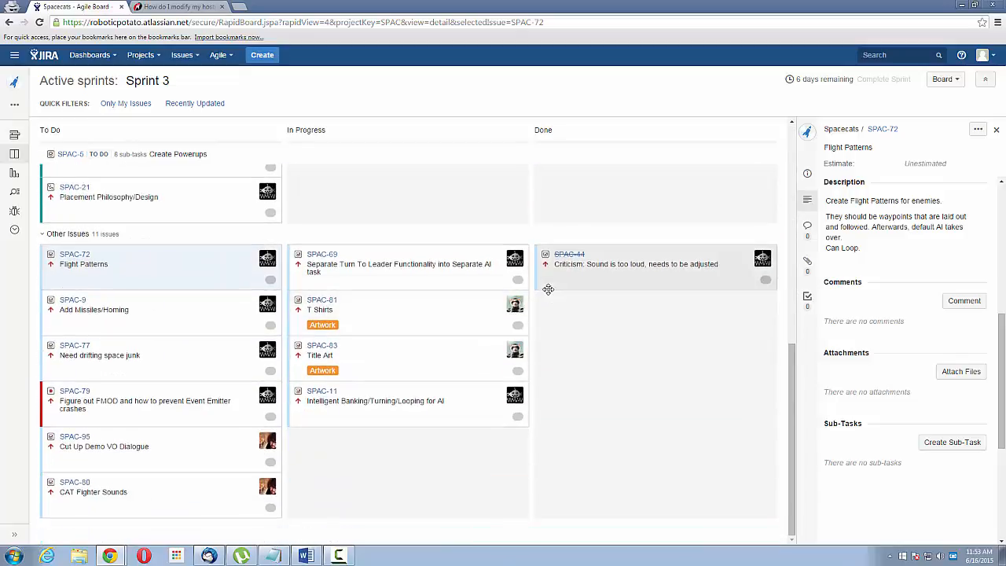
{"action": "scroll", "coordinate": [548, 289], "scroll_direction": "up", "scroll_amount": 6}
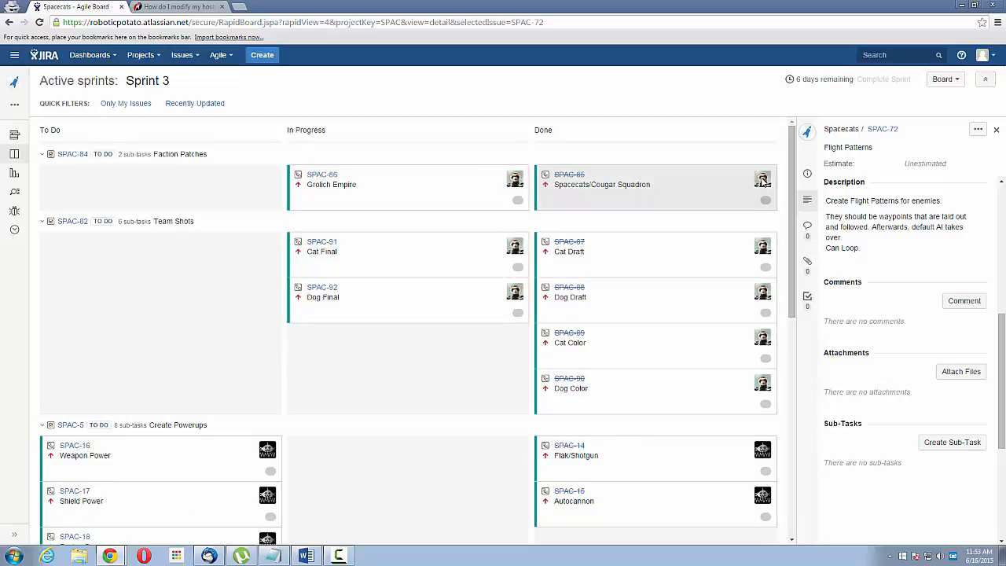
{"action": "scroll", "coordinate": [458, 335], "scroll_direction": "down", "scroll_amount": 3}
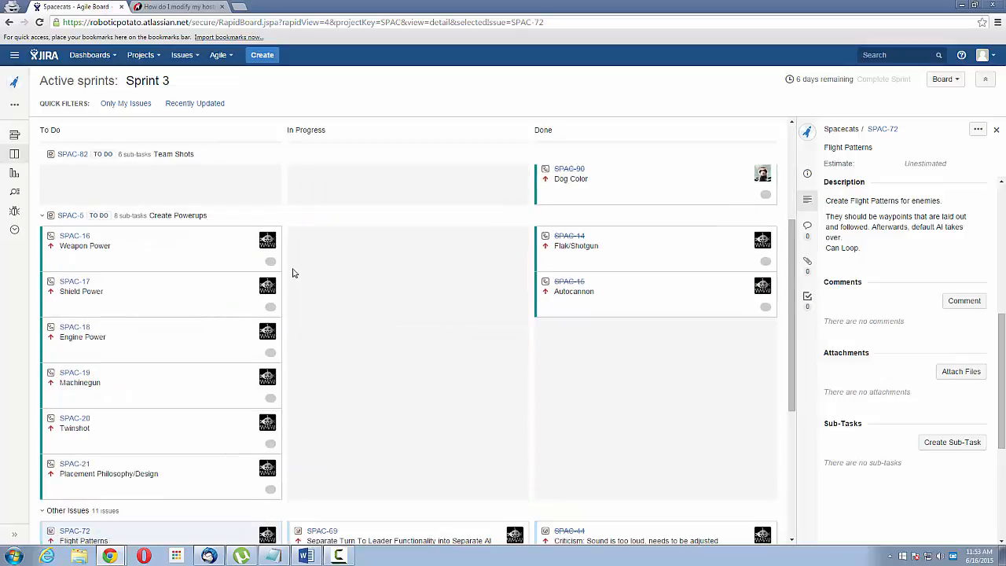
{"action": "scroll", "coordinate": [197, 267], "scroll_direction": "up", "scroll_amount": 2}
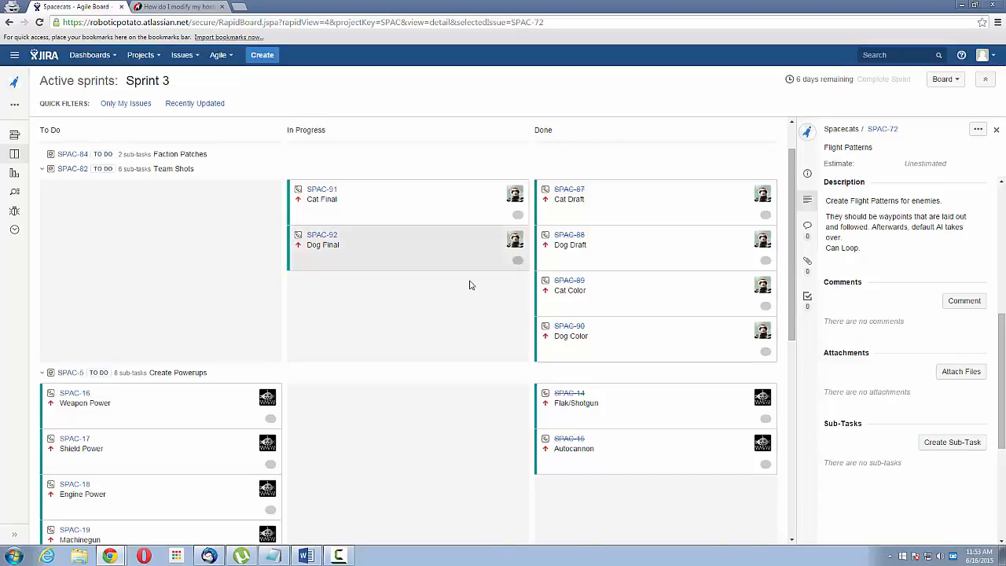
{"action": "scroll", "coordinate": [469, 285], "scroll_direction": "down", "scroll_amount": 6}
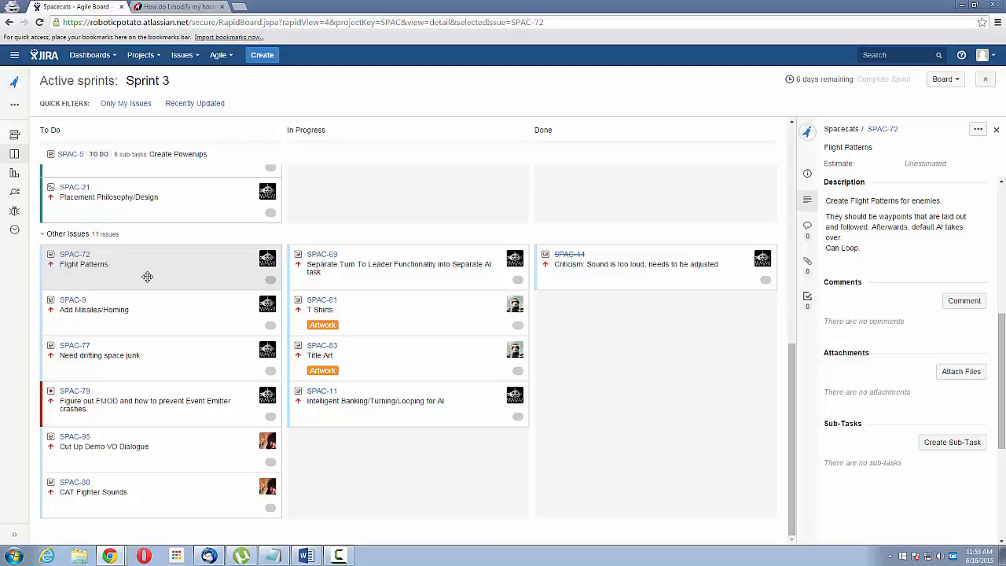
Move SPAC-72 Flight Patterns to In Progress, then Done, then back to To Do
{"action": "left_click_drag", "start_coordinate": [142, 276], "coordinate": [366, 393]}
{"action": "left_click_drag", "start_coordinate": [402, 325], "coordinate": [640, 389]}
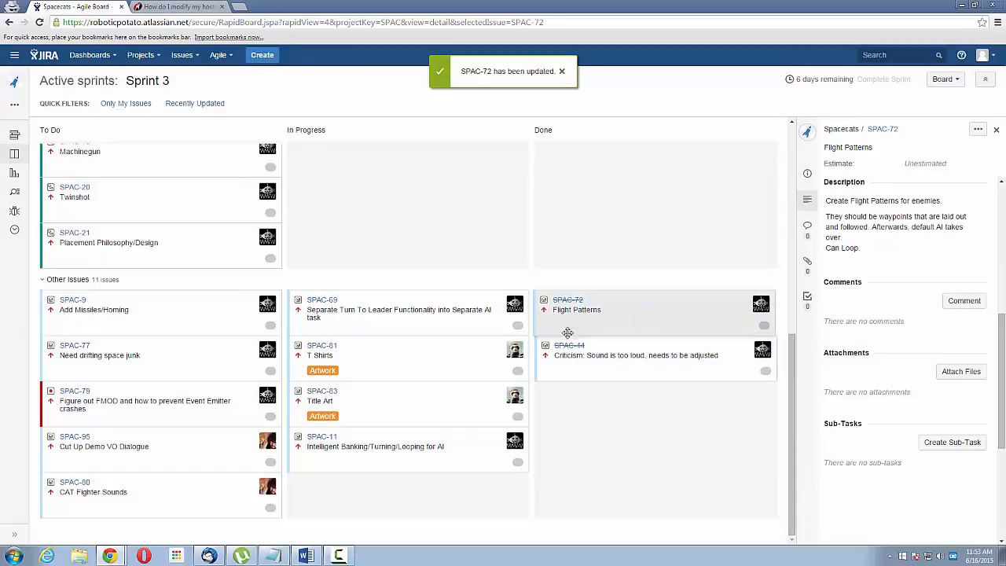
{"action": "left_click_drag", "start_coordinate": [567, 333], "coordinate": [417, 338]}
{"action": "left_click_drag", "start_coordinate": [335, 310], "coordinate": [50, 299]}
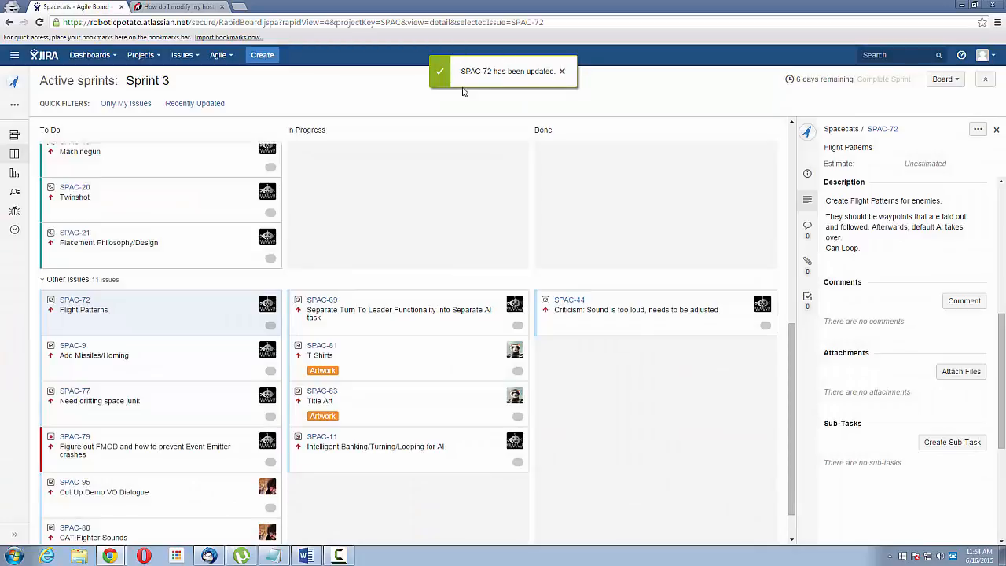
{"action": "left_click", "coordinate": [562, 72]}
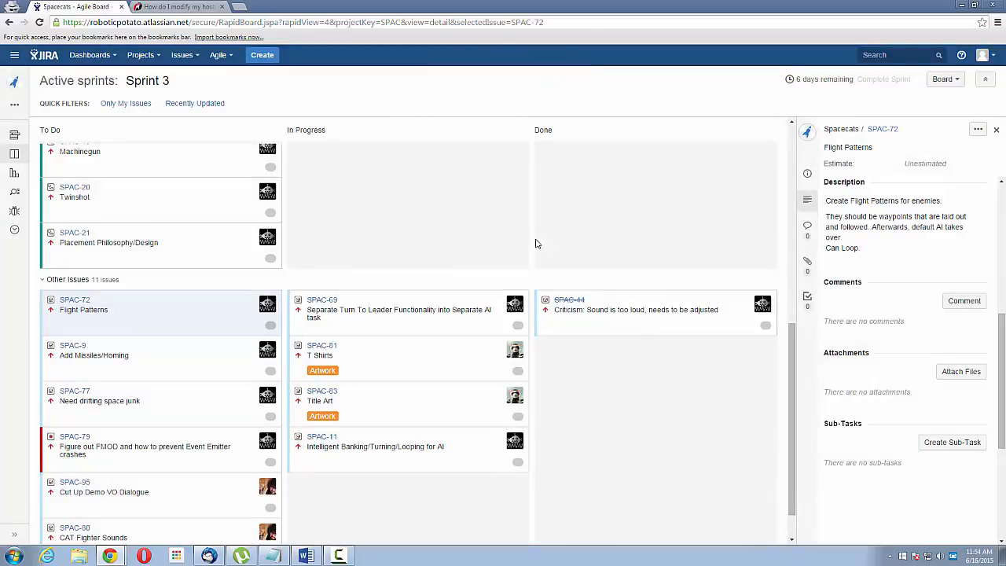
{"action": "scroll", "coordinate": [565, 218], "scroll_direction": "up", "scroll_amount": 5}
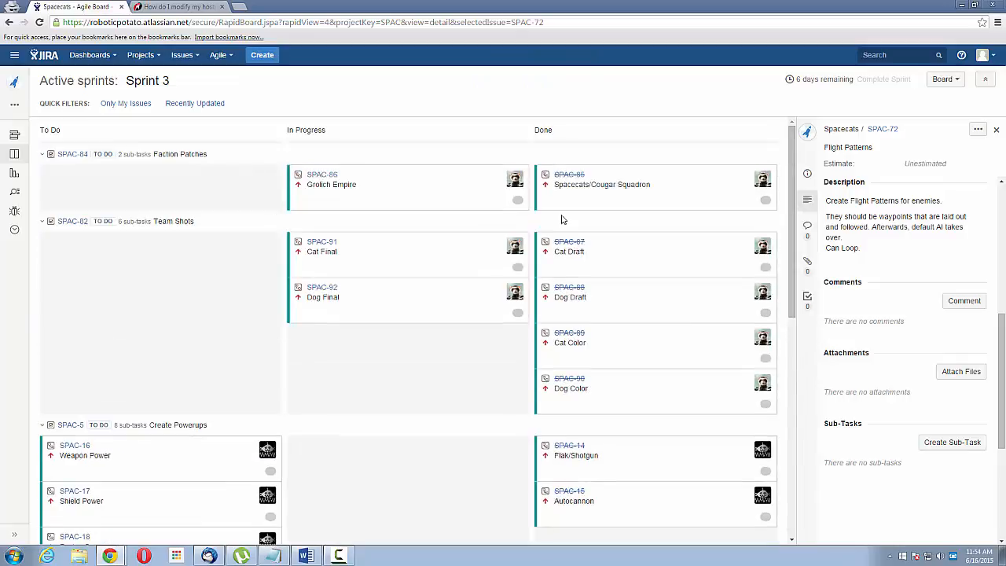
{"action": "scroll", "coordinate": [562, 218], "scroll_direction": "down", "scroll_amount": 6}
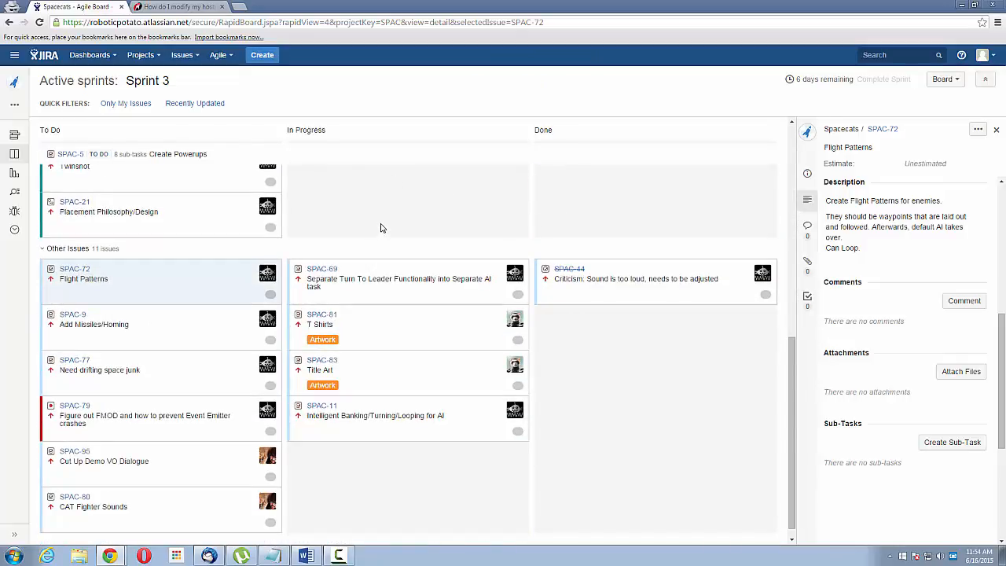
Switch to the Backlog view and browse Sprint 3's 14 issues and the 12 Backlog issues
{"action": "left_click", "coordinate": [14, 136]}
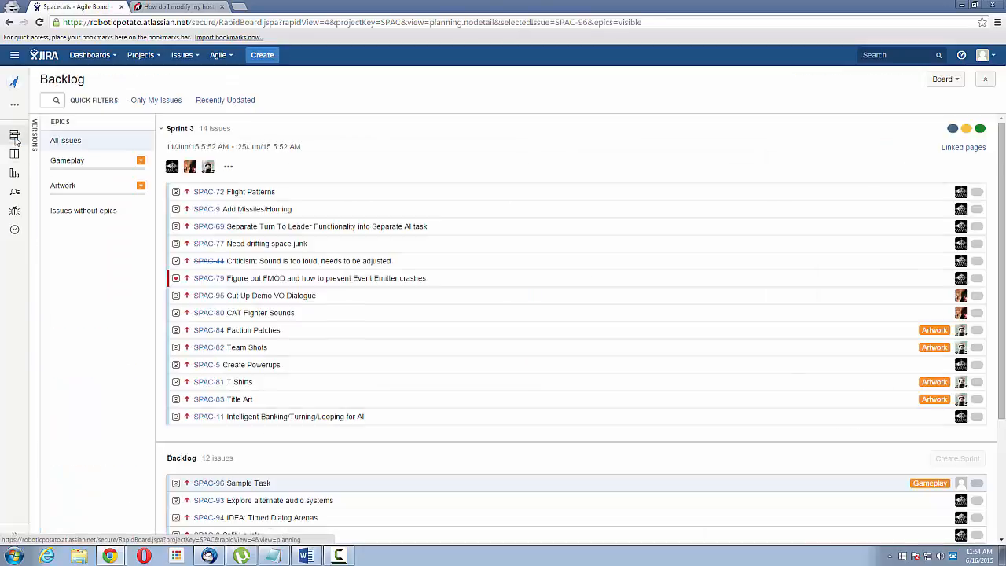
{"action": "scroll", "coordinate": [498, 283], "scroll_direction": "down", "scroll_amount": 3}
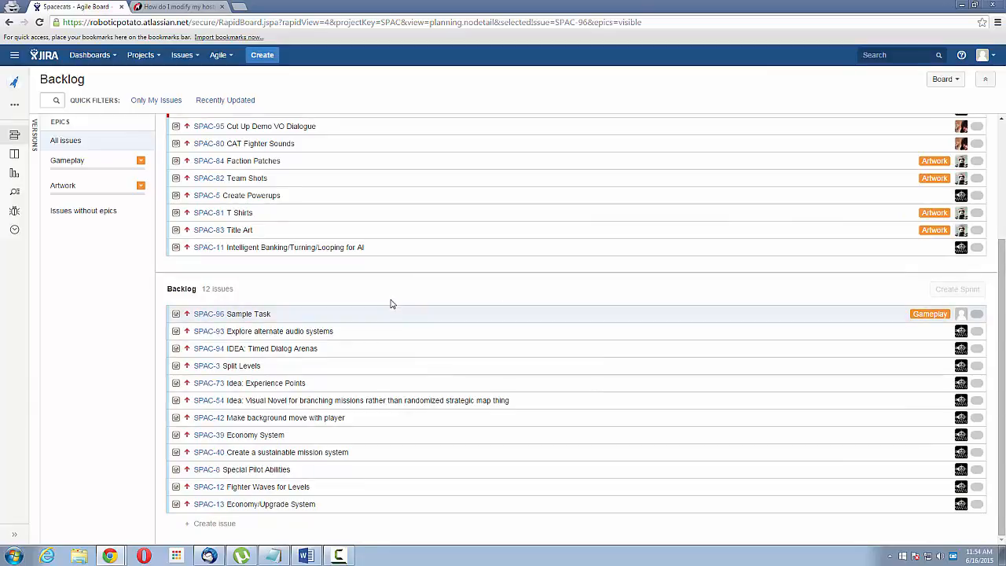
{"action": "scroll", "coordinate": [414, 369], "scroll_direction": "up", "scroll_amount": 3}
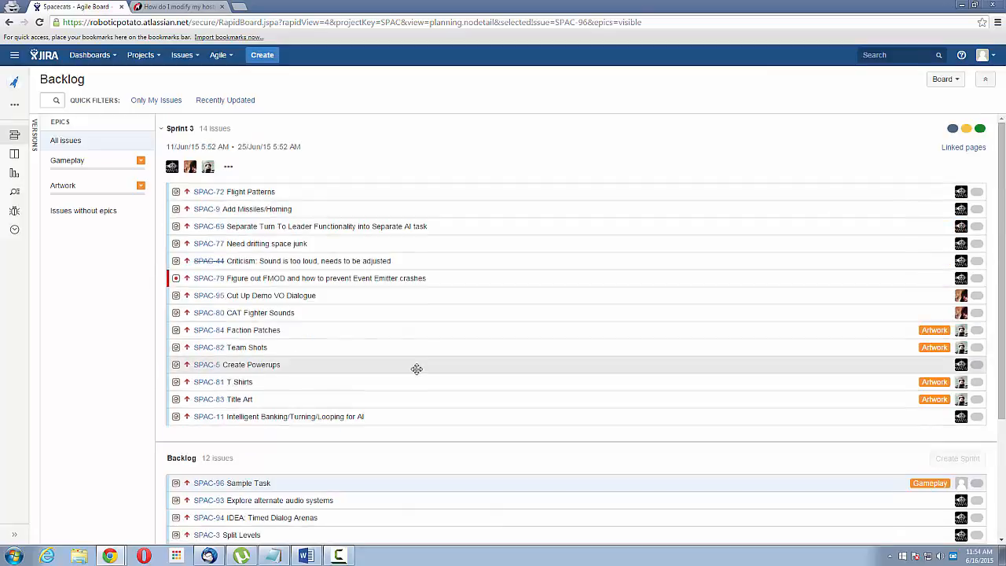
{"action": "scroll", "coordinate": [416, 341], "scroll_direction": "down", "scroll_amount": 3}
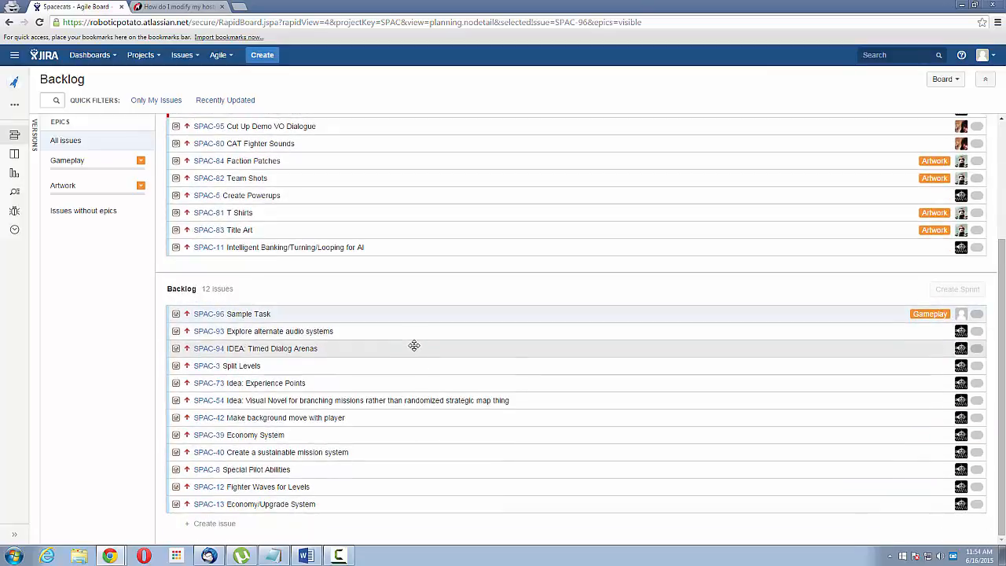
{"action": "scroll", "coordinate": [409, 340], "scroll_direction": "up", "scroll_amount": 2}
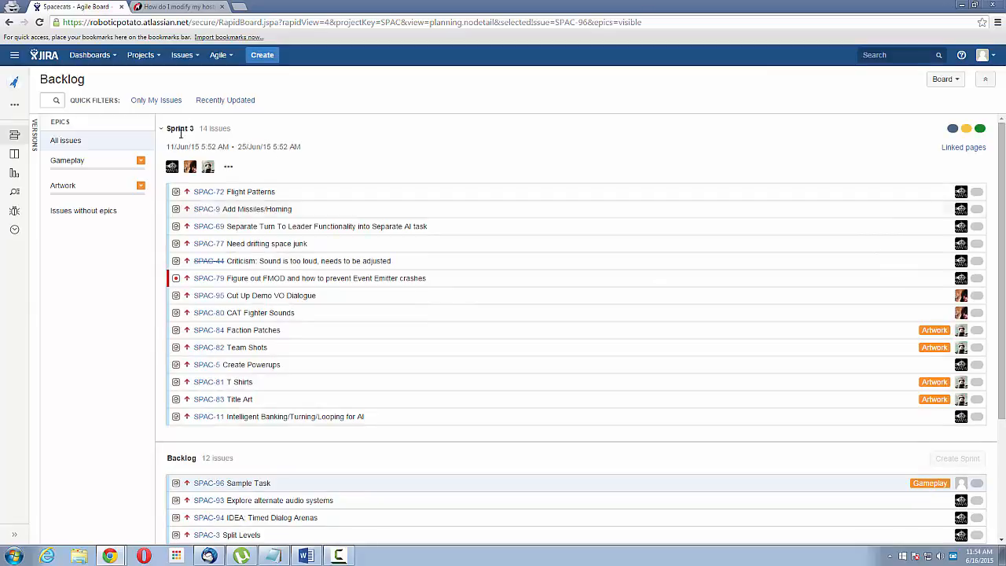
{"action": "scroll", "coordinate": [404, 287], "scroll_direction": "down", "scroll_amount": 2}
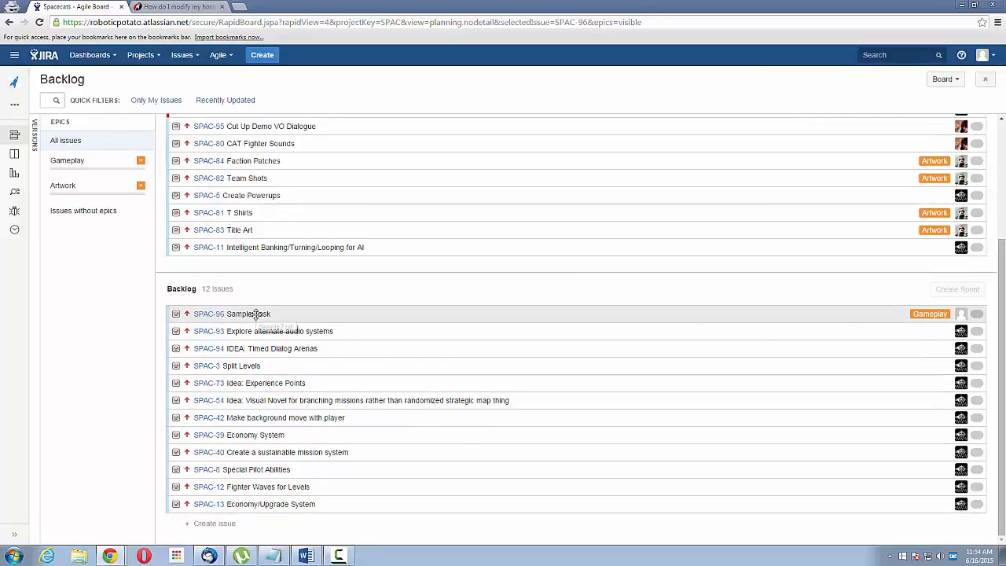
{"action": "left_click_drag", "start_coordinate": [256, 314], "coordinate": [259, 212]}
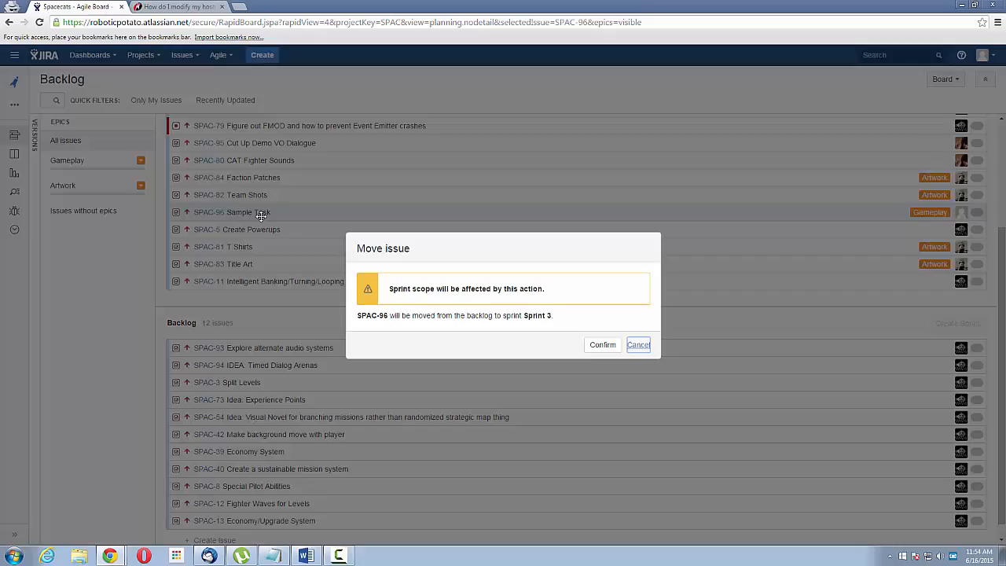
{"action": "left_click", "coordinate": [603, 345]}
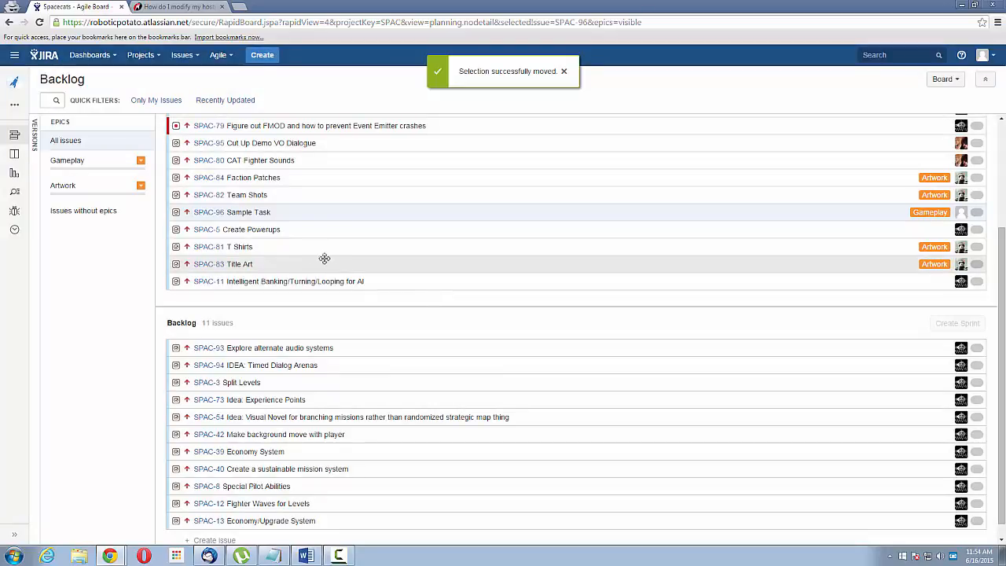
{"action": "left_click_drag", "start_coordinate": [296, 215], "coordinate": [319, 328]}
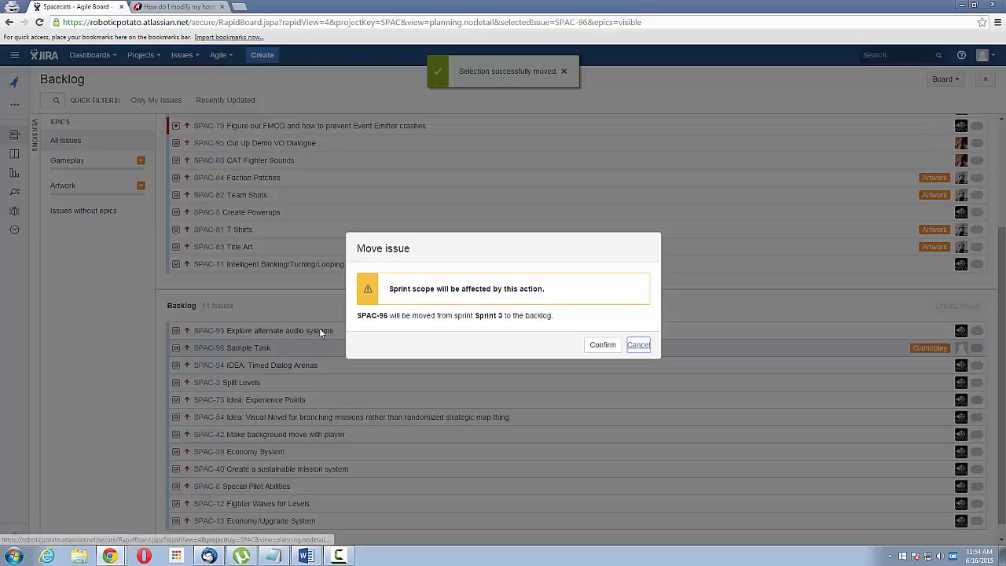
{"action": "left_click", "coordinate": [602, 344]}
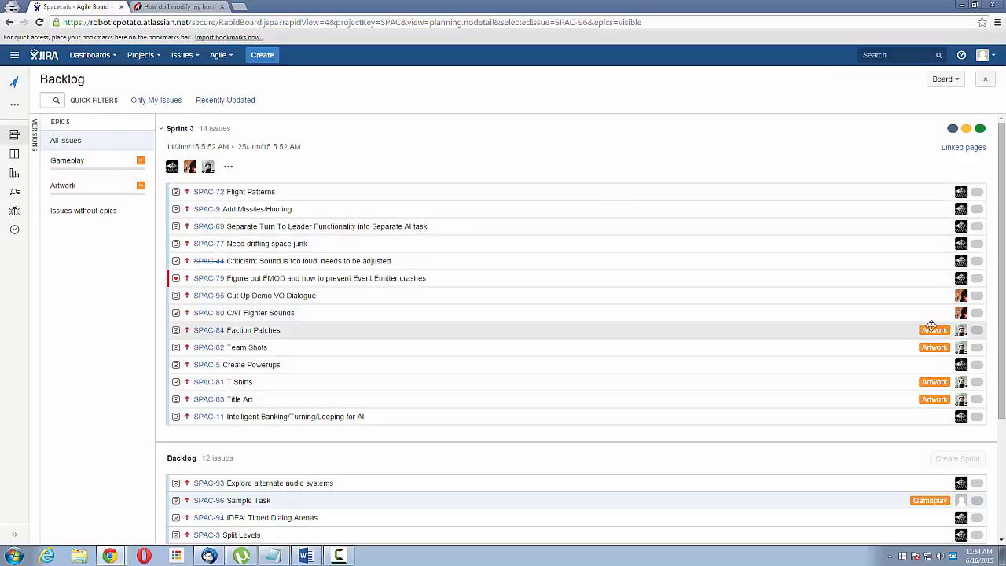
{"action": "scroll", "coordinate": [918, 393], "scroll_direction": "down", "scroll_amount": 2}
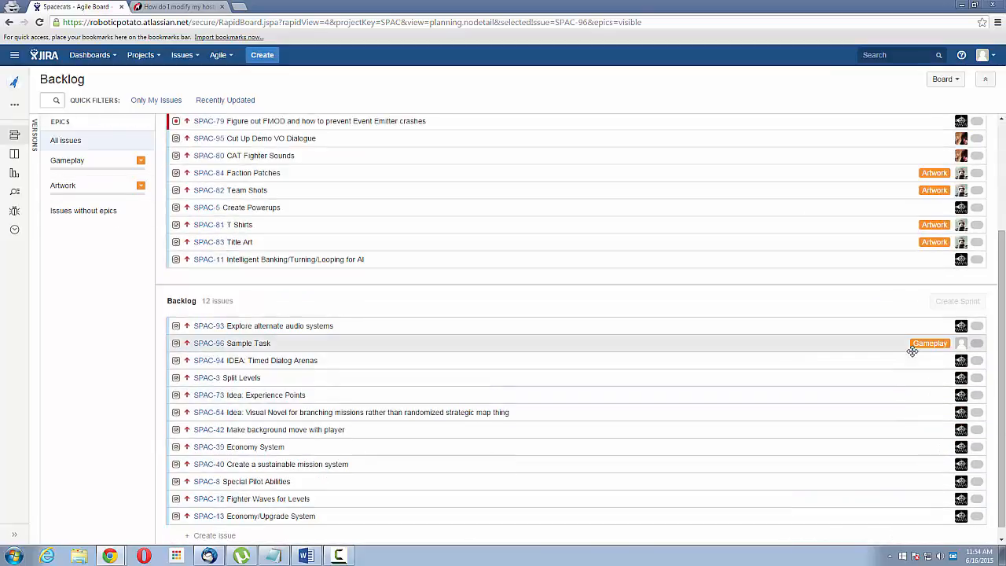
{"action": "scroll", "coordinate": [703, 353], "scroll_direction": "up", "scroll_amount": 2}
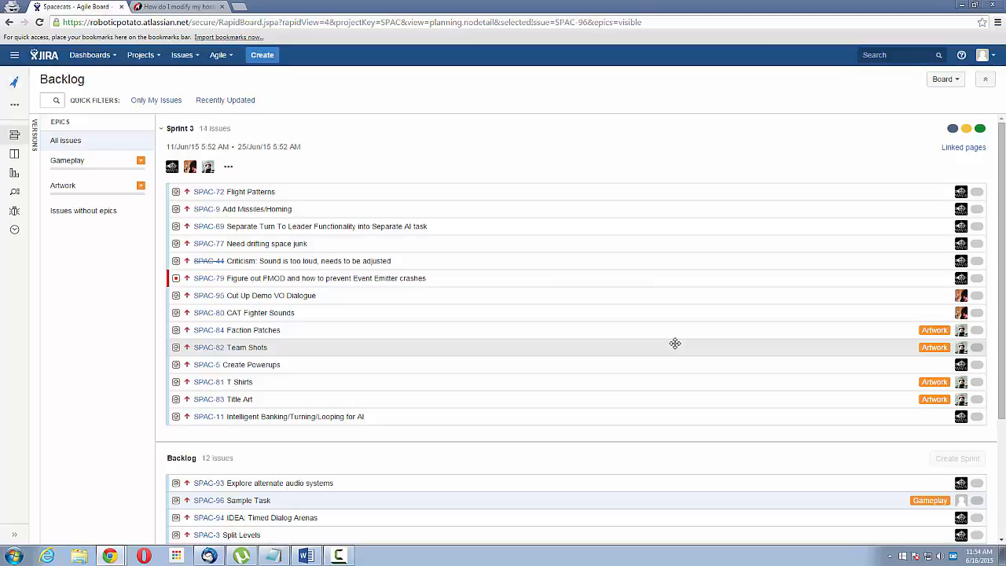
Open the Create Issue form and review the issue types, keeping Task
{"action": "left_click", "coordinate": [260, 57]}
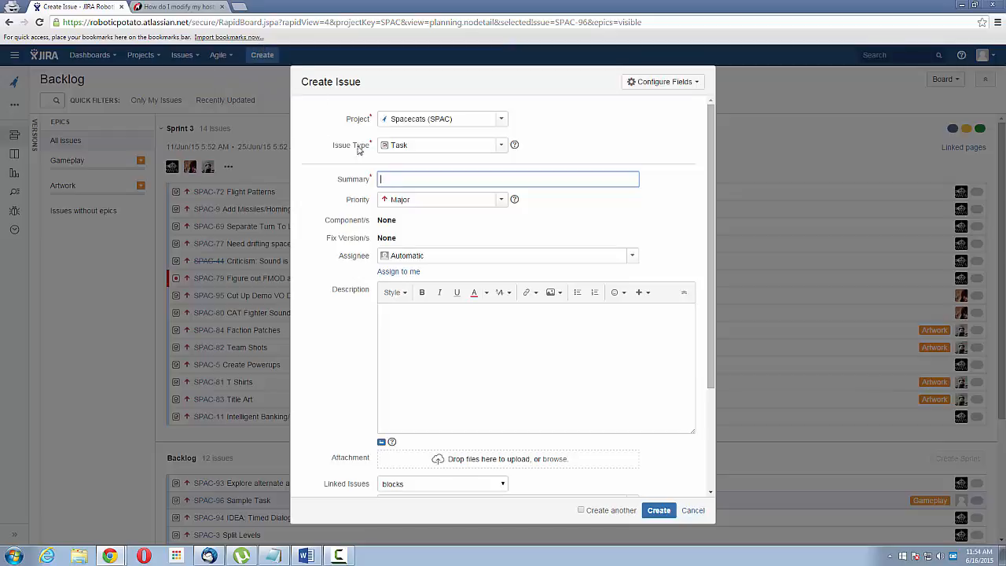
{"action": "left_click", "coordinate": [452, 146]}
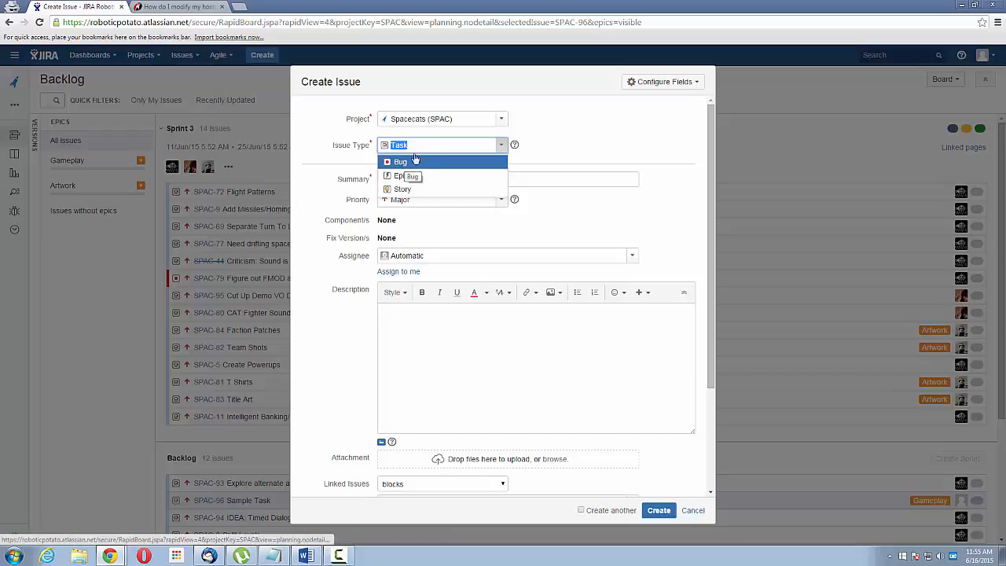
{"action": "left_click", "coordinate": [572, 146]}
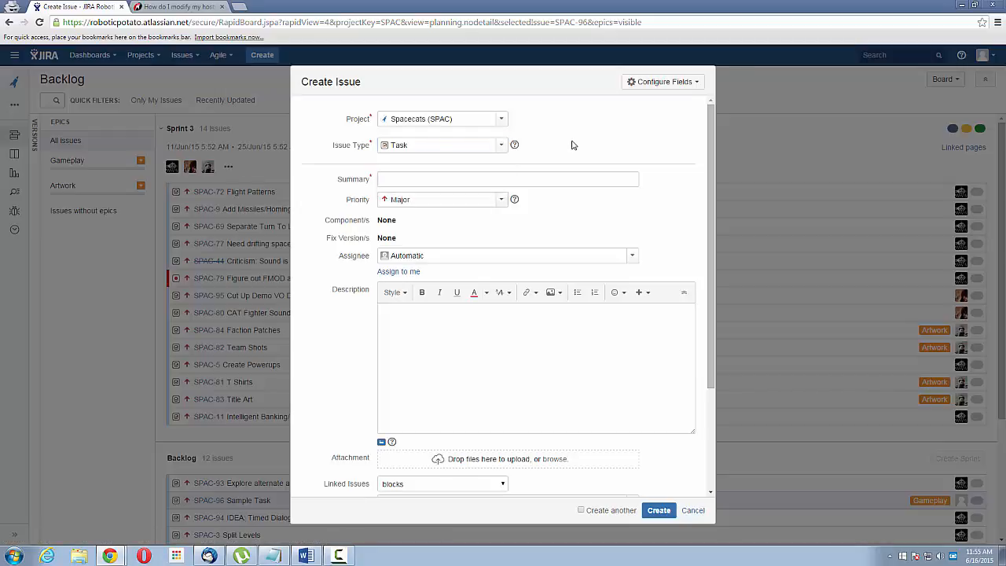
{"action": "scroll", "coordinate": [367, 227], "scroll_direction": "down", "scroll_amount": 1}
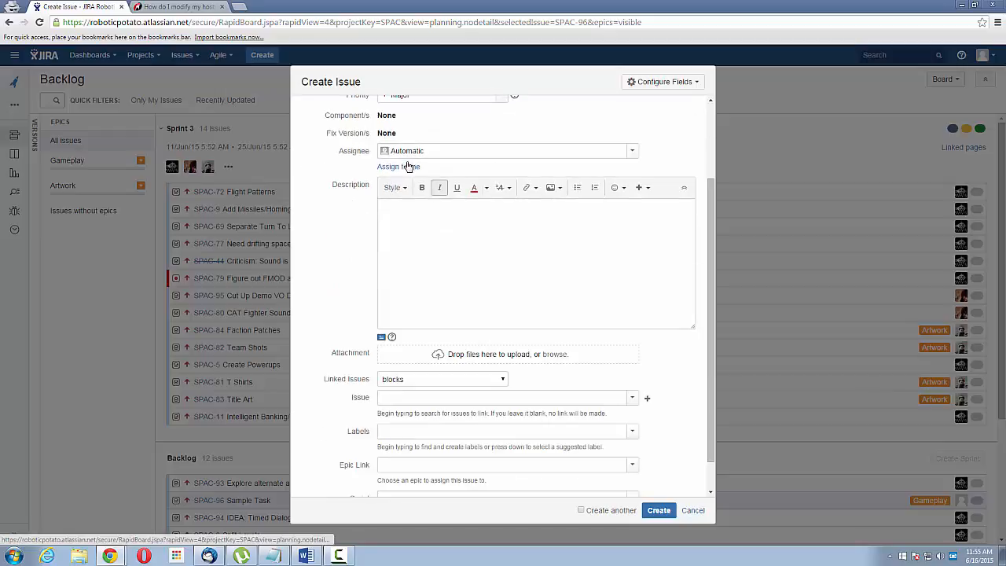
{"action": "scroll", "coordinate": [449, 196], "scroll_direction": "up", "scroll_amount": 1}
Try several teammates as assignee, then clear it back to Automatic
{"action": "left_click", "coordinate": [422, 251]}
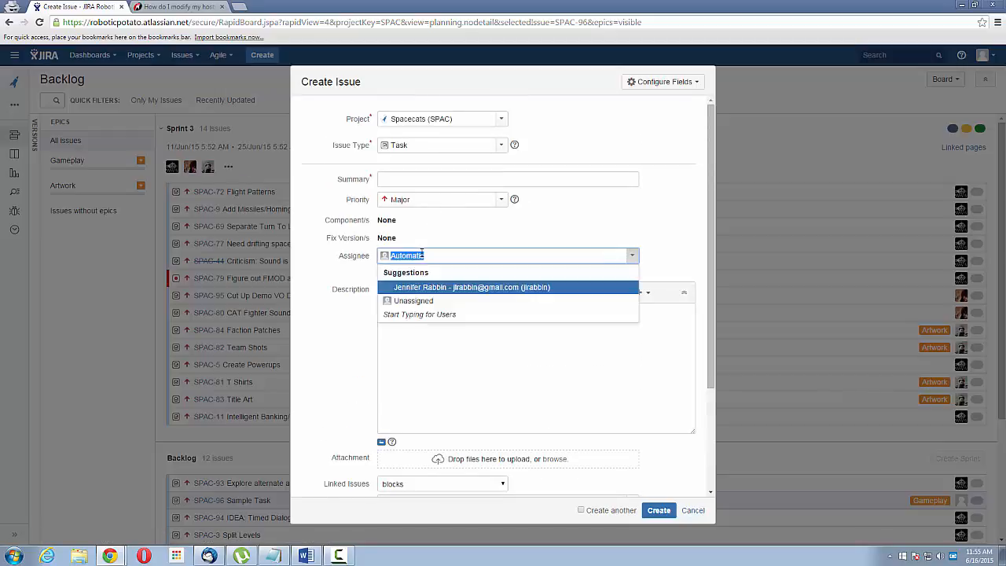
{"action": "left_click", "coordinate": [456, 285]}
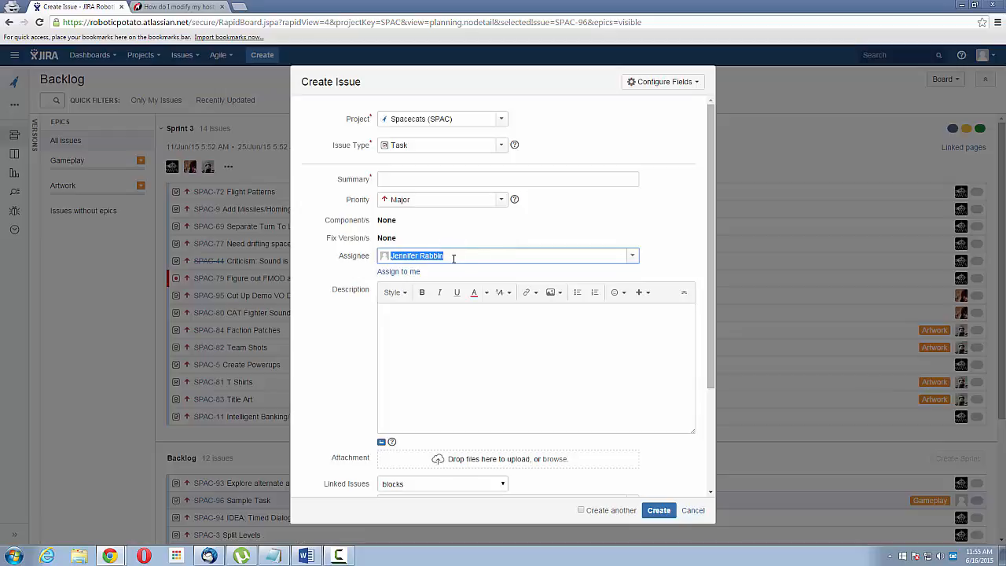
{"action": "type", "text": "alex"}
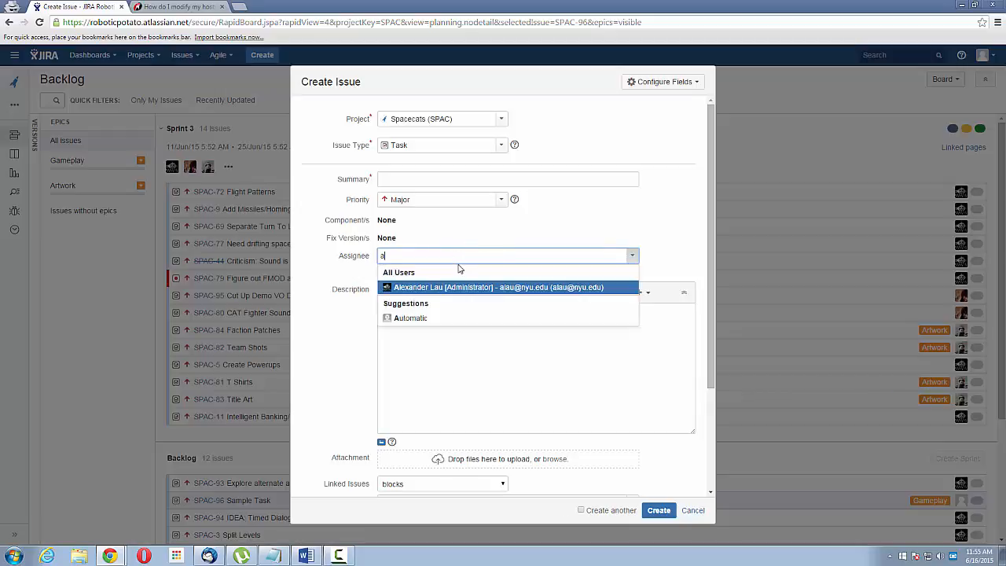
{"action": "left_click", "coordinate": [454, 285]}
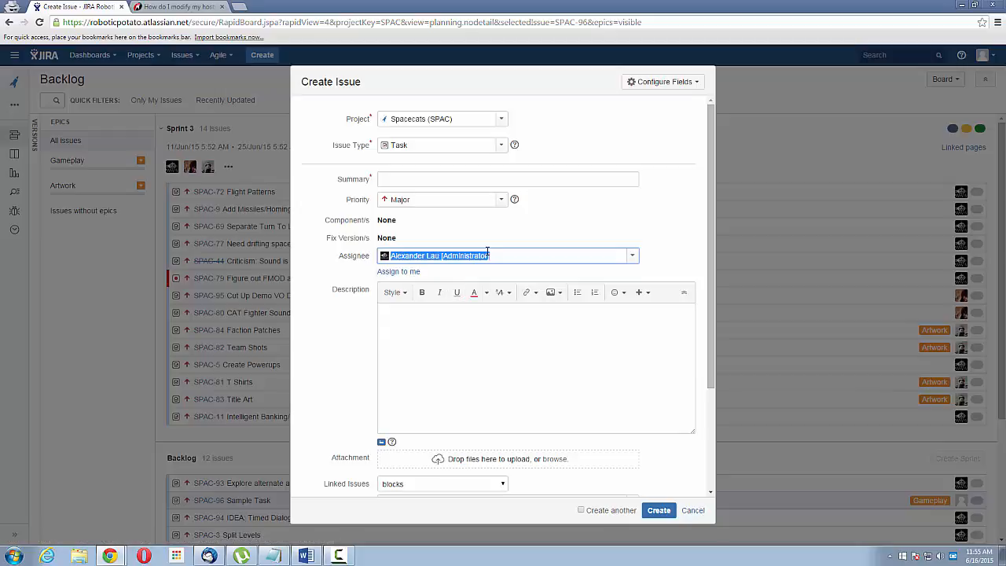
{"action": "type", "text": "kim"}
{"action": "left_click", "coordinate": [496, 288]}
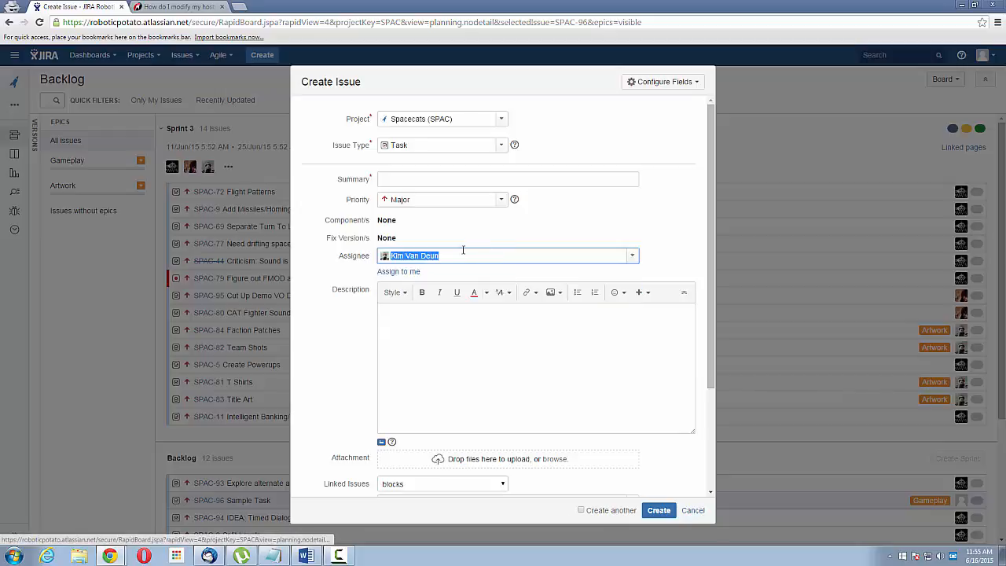
{"action": "key", "text": "BackSpace"}
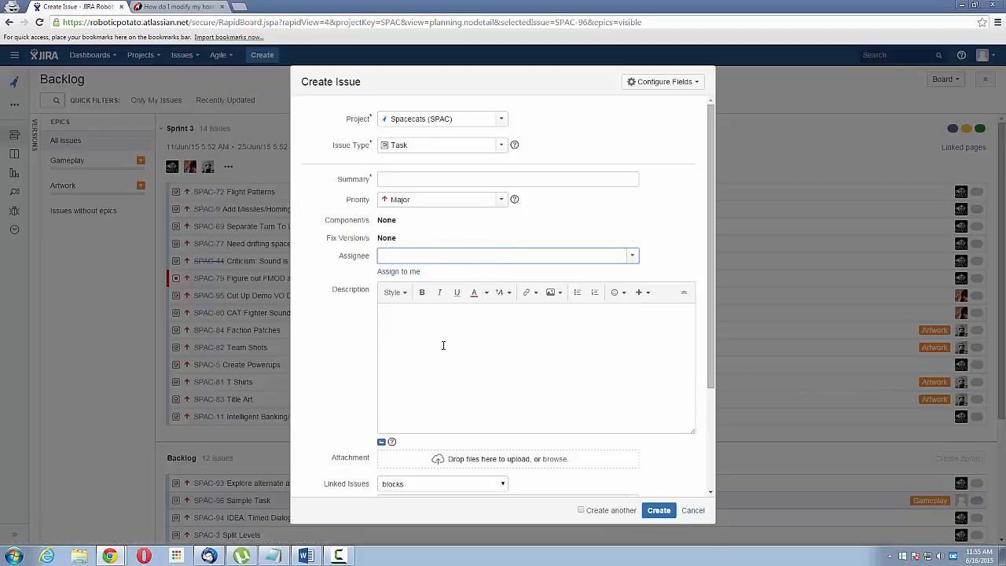
{"action": "left_click", "coordinate": [443, 345]}
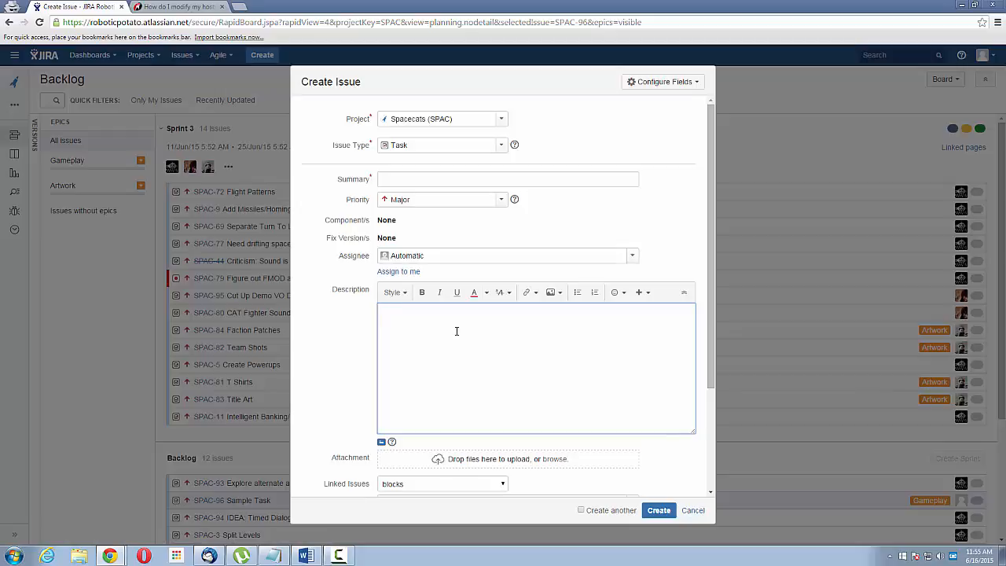
{"action": "scroll", "coordinate": [456, 331], "scroll_direction": "down", "scroll_amount": 2}
{"action": "type", "text": "da"}
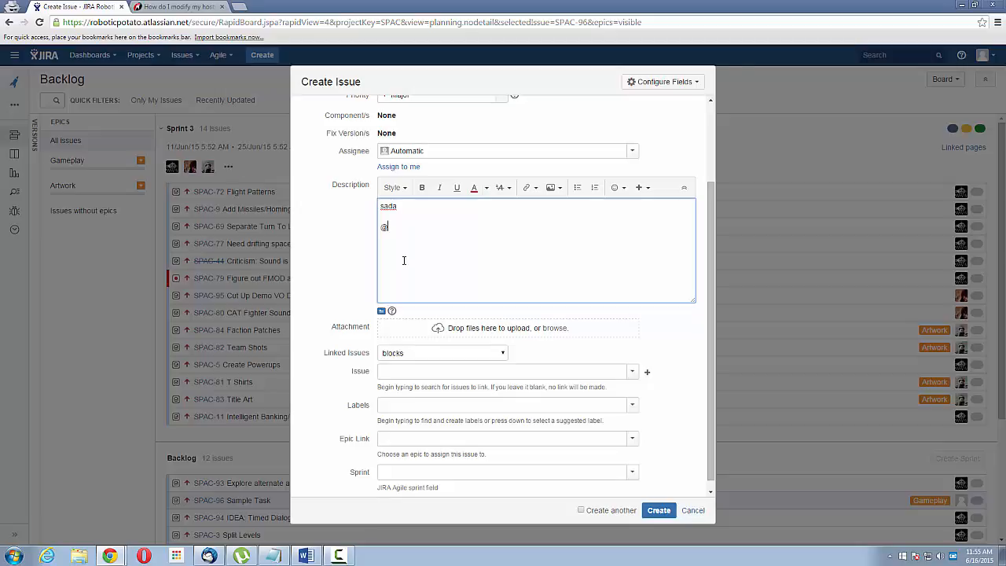
{"action": "type", "text": "ala"}
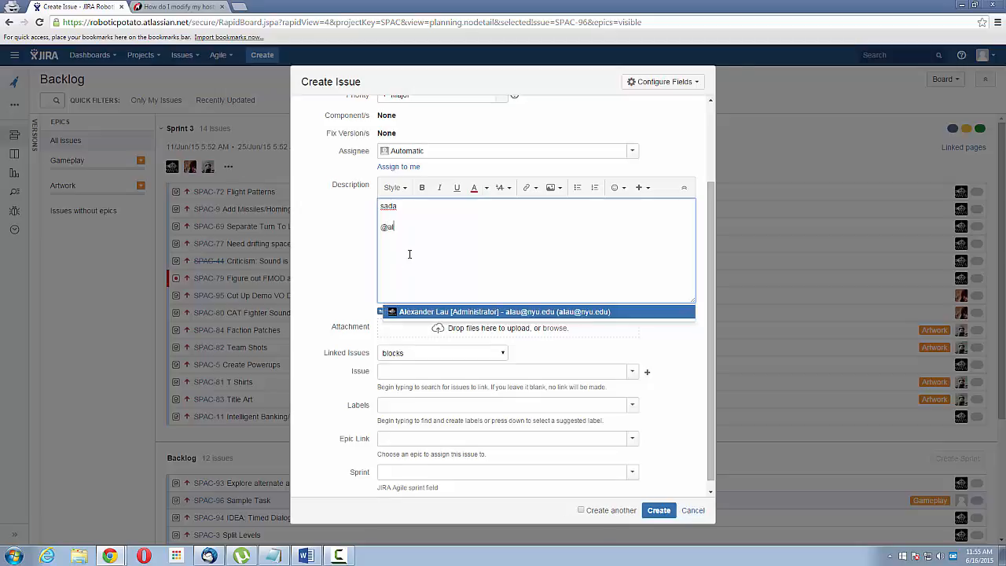
{"action": "key", "text": "Return"}
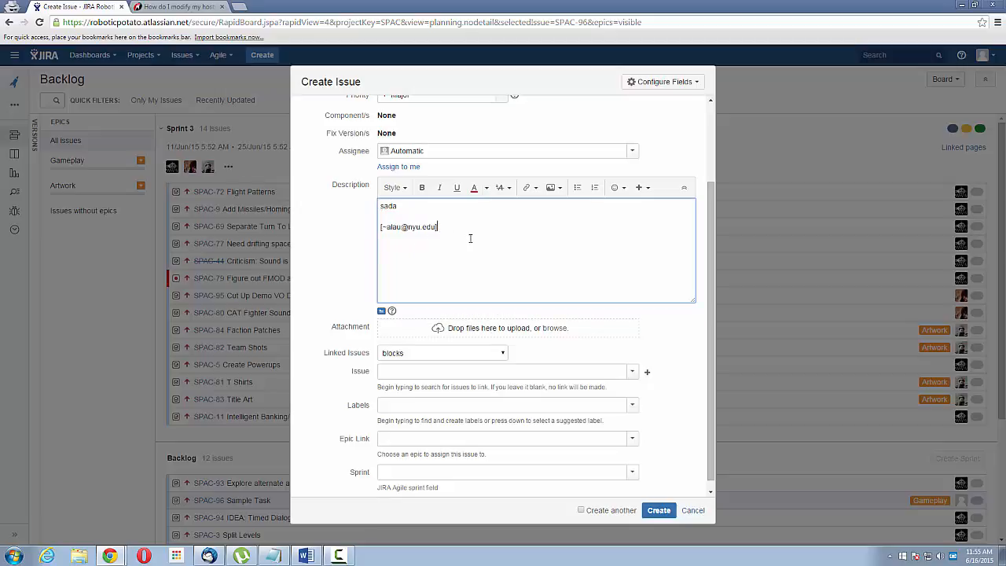
{"action": "scroll", "coordinate": [470, 238], "scroll_direction": "up", "scroll_amount": 2}
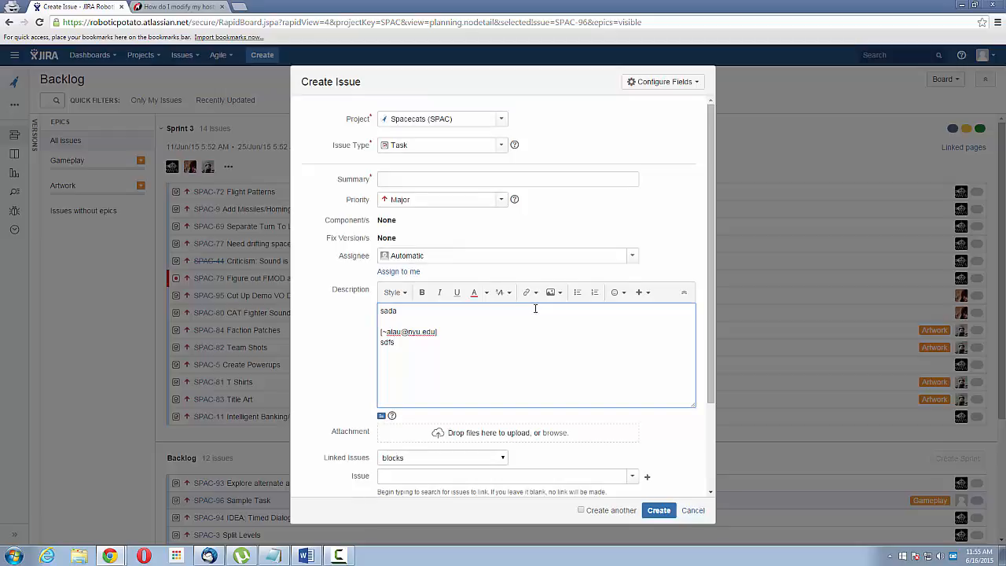
Enter the summary 'Sample Task 2', link the Gameplay epic, and create the task
{"action": "left_click", "coordinate": [501, 178]}
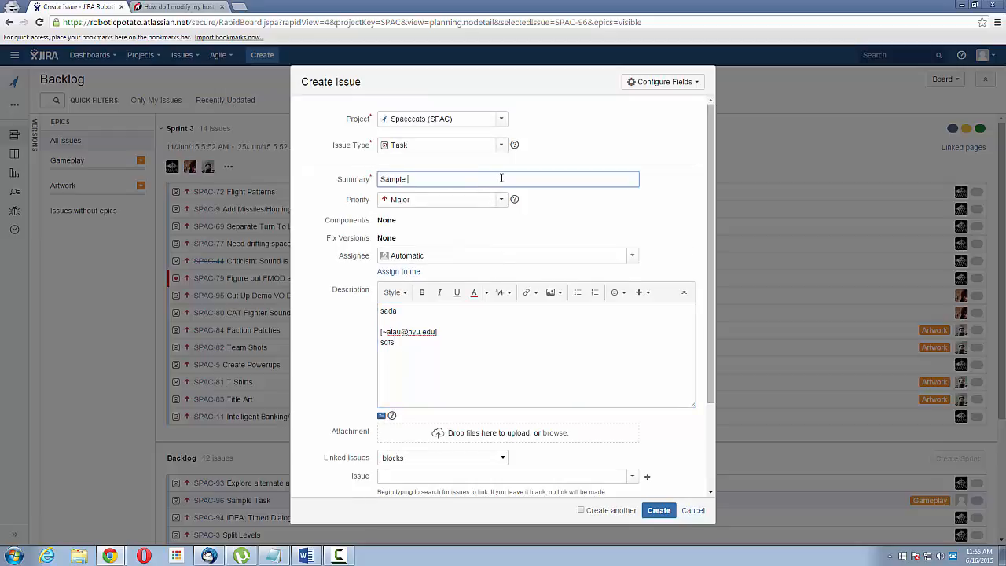
{"action": "scroll", "coordinate": [464, 288], "scroll_direction": "down", "scroll_amount": 3}
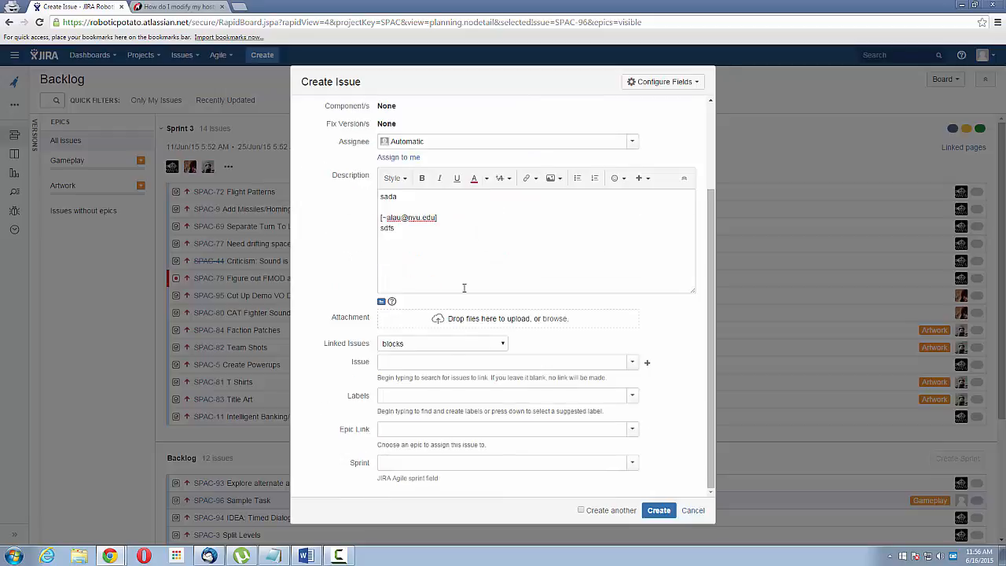
{"action": "left_click", "coordinate": [394, 432]}
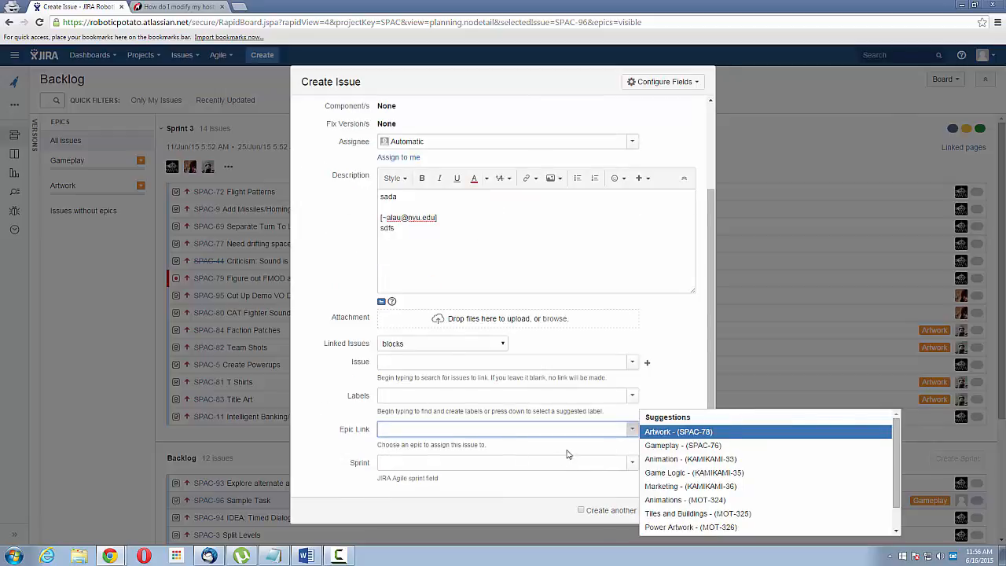
{"action": "left_click", "coordinate": [674, 446]}
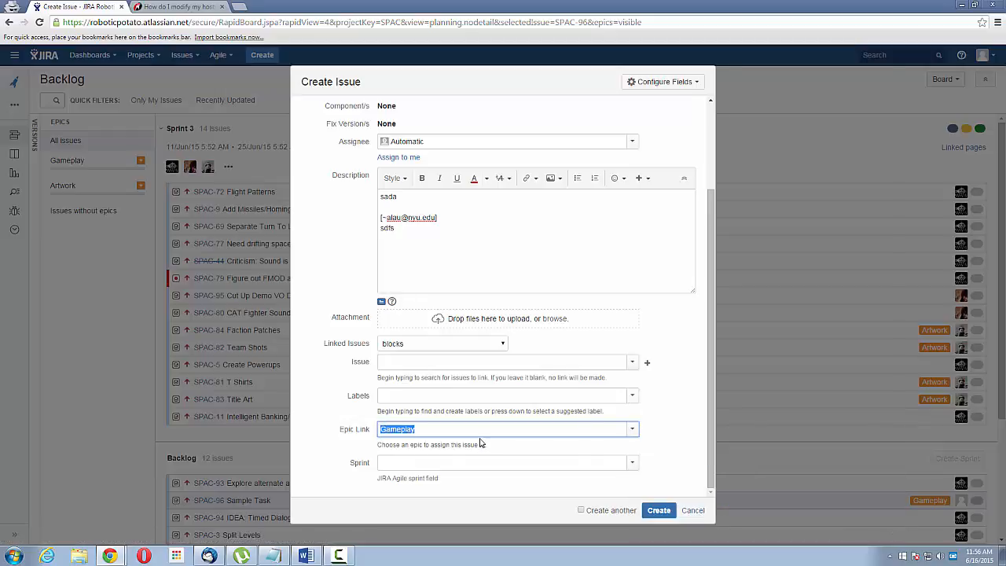
{"action": "left_click", "coordinate": [659, 510]}
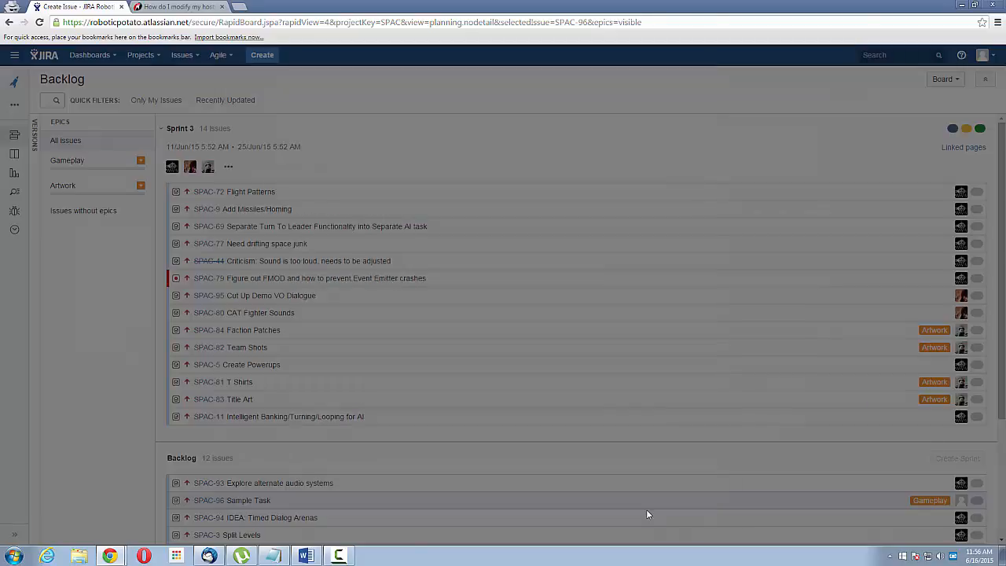
Drag SPAC-99 Sample Task 2 from the Backlog into Sprint 3 and confirm the move
{"action": "scroll", "coordinate": [342, 391], "scroll_direction": "down", "scroll_amount": 2}
{"action": "scroll", "coordinate": [263, 398], "scroll_direction": "up", "scroll_amount": 1}
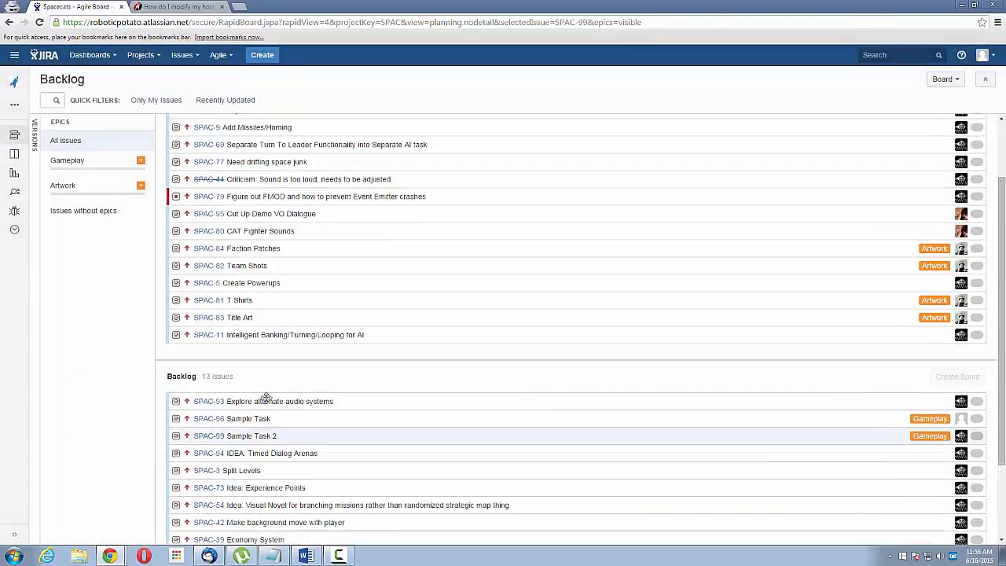
{"action": "left_click_drag", "start_coordinate": [265, 433], "coordinate": [272, 269]}
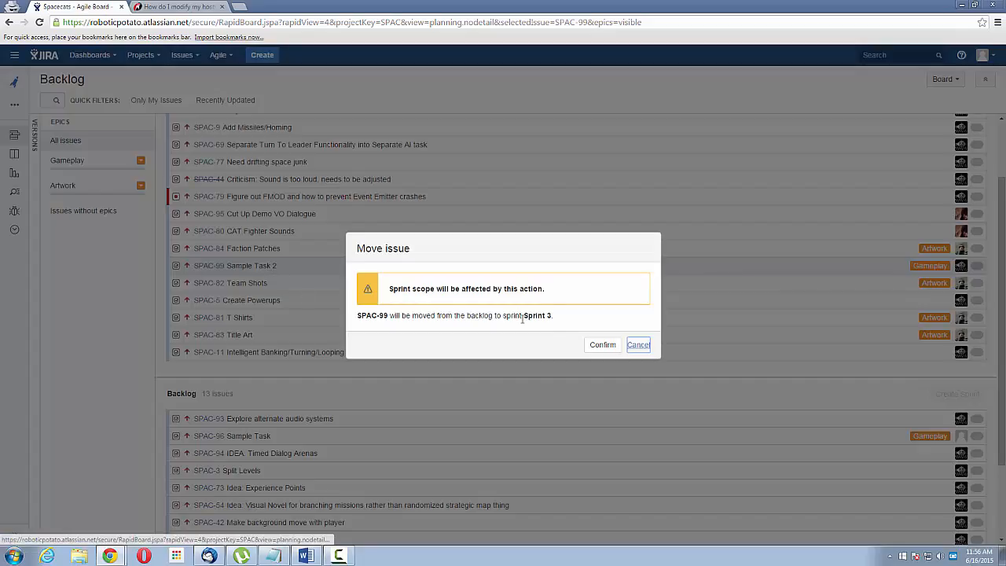
{"action": "left_click", "coordinate": [602, 343]}
{"action": "scroll", "coordinate": [514, 320], "scroll_direction": "up", "scroll_amount": 1}
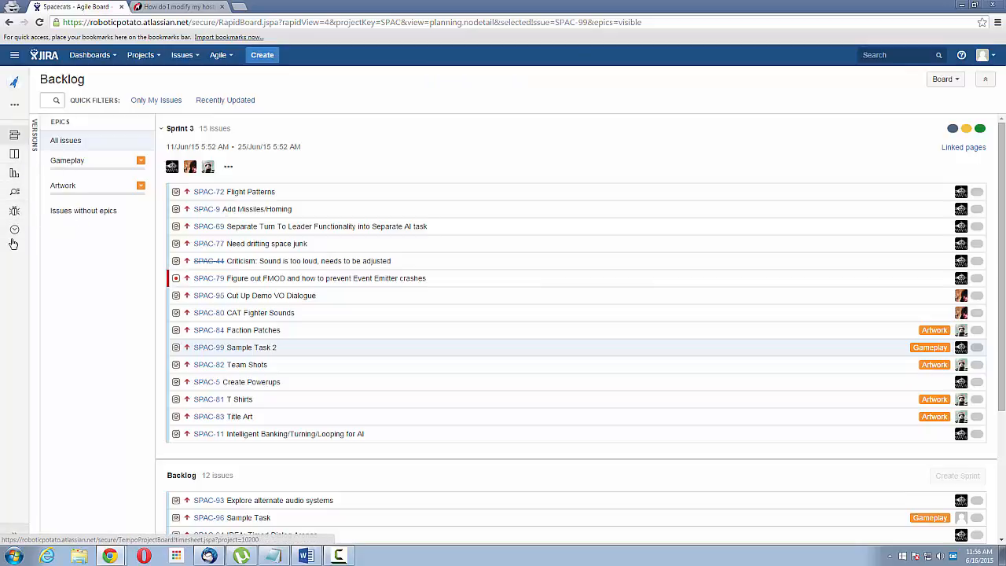
On the active Sprint 3 board, drag SPAC-99 from To Do into In Progress
{"action": "left_click", "coordinate": [15, 153]}
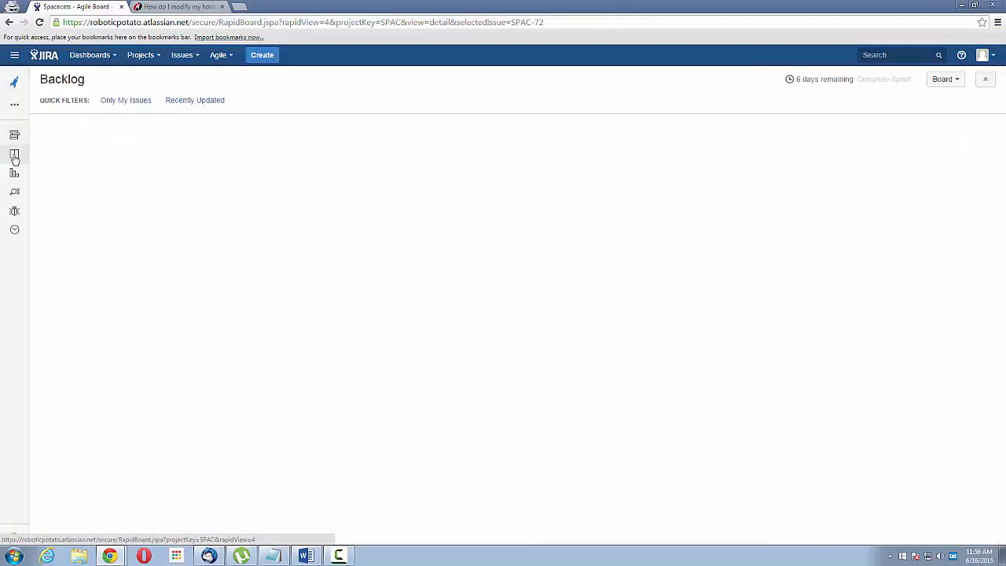
{"action": "scroll", "coordinate": [261, 229], "scroll_direction": "down", "scroll_amount": 2}
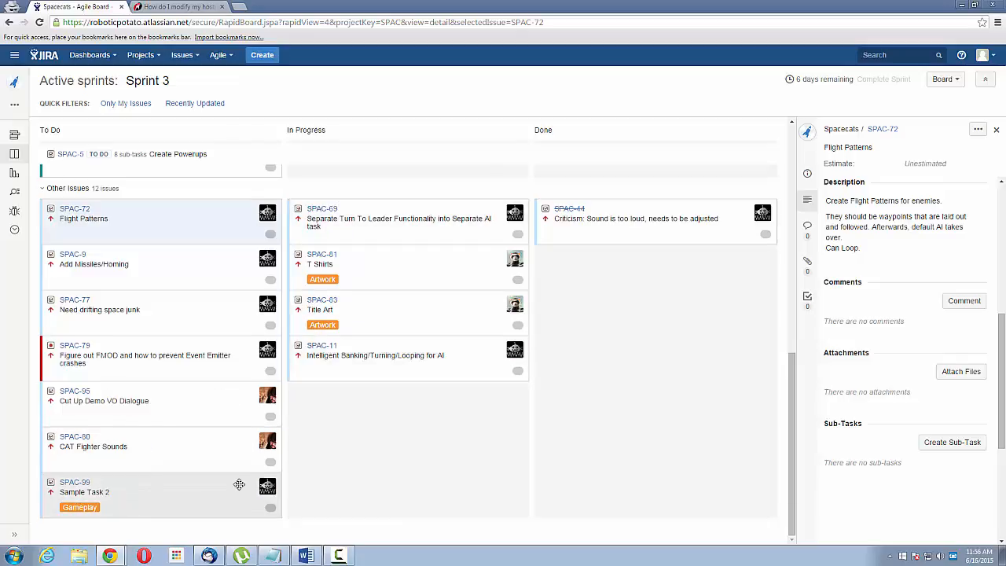
{"action": "left_click_drag", "start_coordinate": [236, 483], "coordinate": [358, 445]}
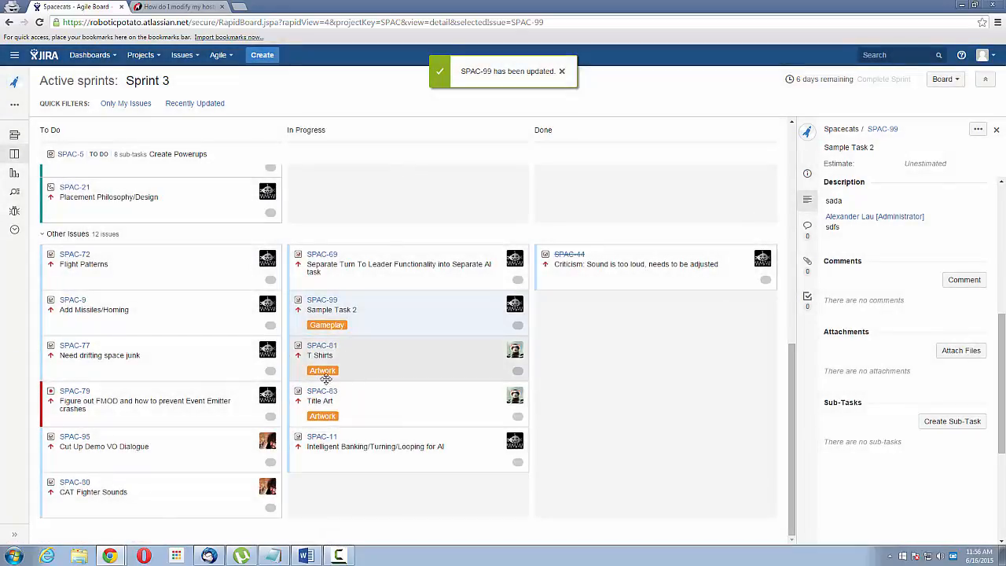
{"action": "left_click_drag", "start_coordinate": [324, 307], "coordinate": [599, 327]}
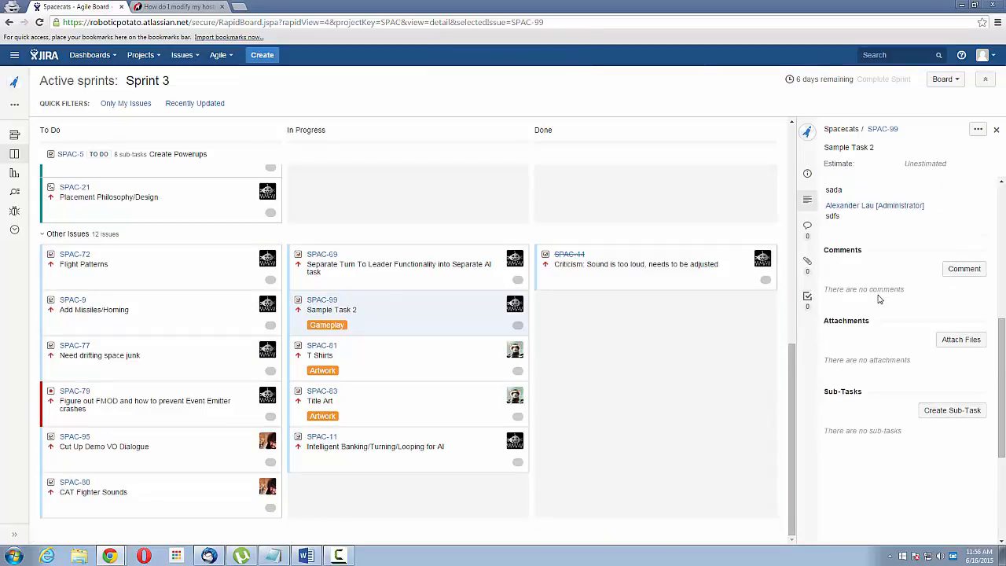
{"action": "scroll", "coordinate": [879, 299], "scroll_direction": "down", "scroll_amount": 3}
{"action": "left_click", "coordinate": [960, 269]}
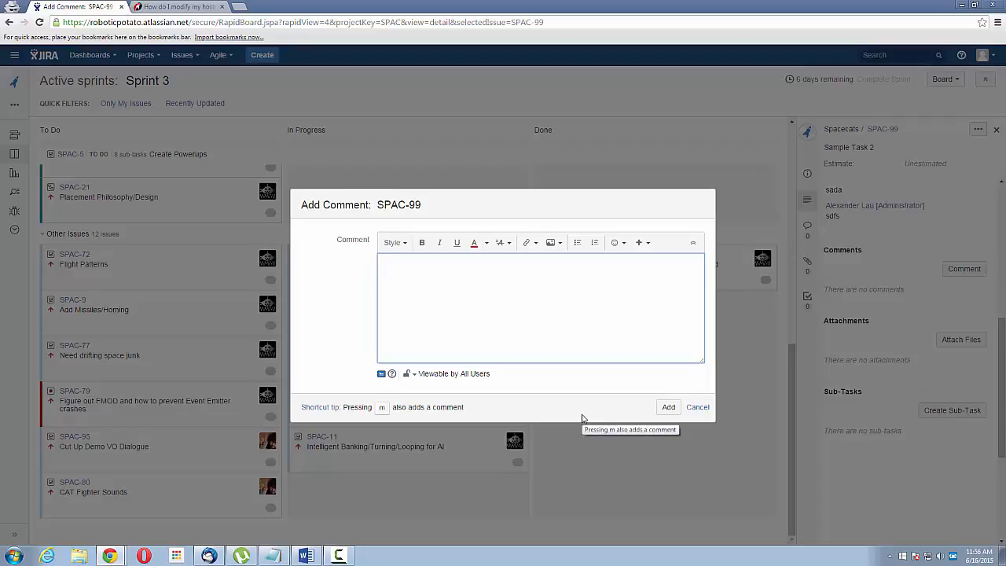
{"action": "type", "text": "@"}
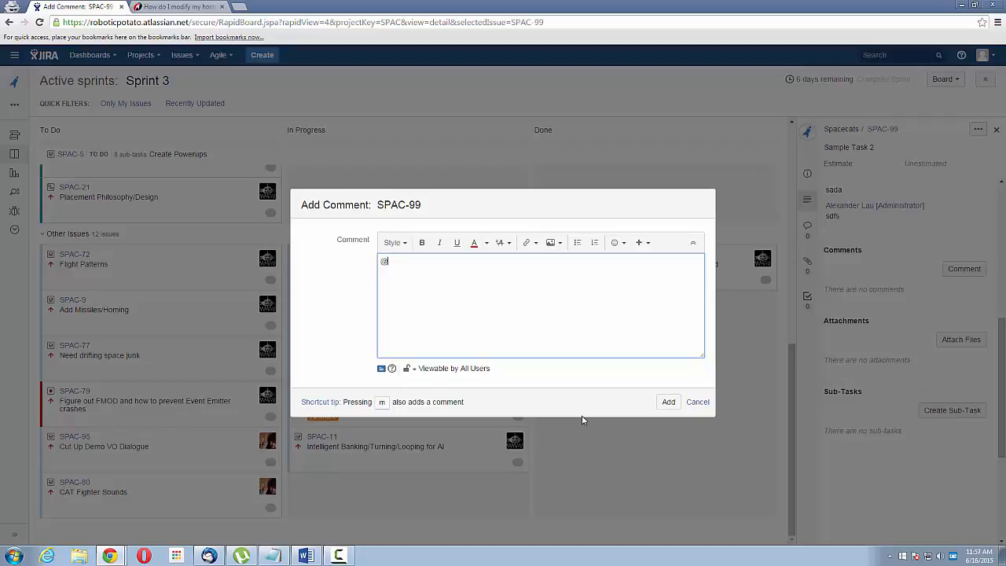
{"action": "type", "text": "alex"}
{"action": "key", "text": "Return"}
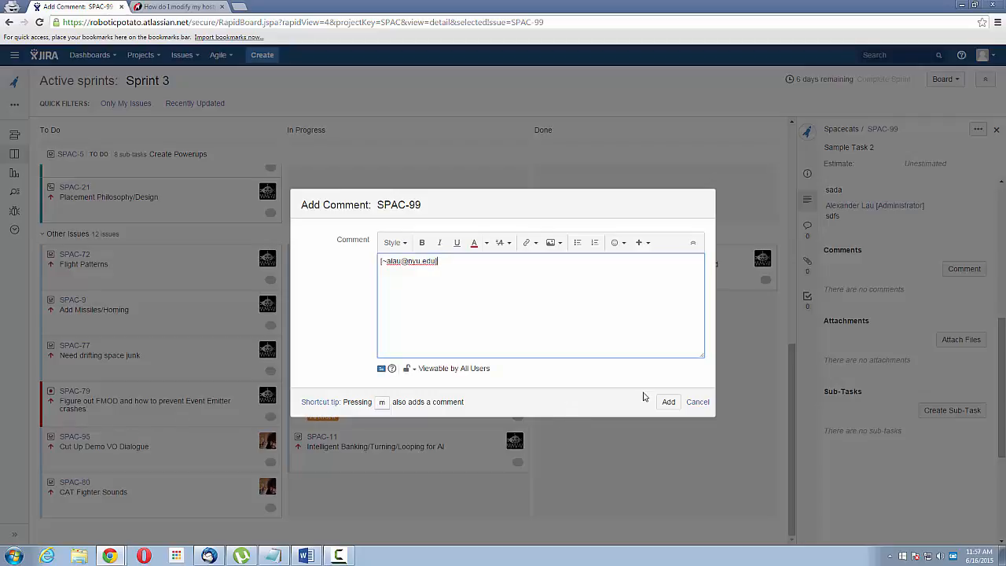
{"action": "left_click", "coordinate": [696, 402]}
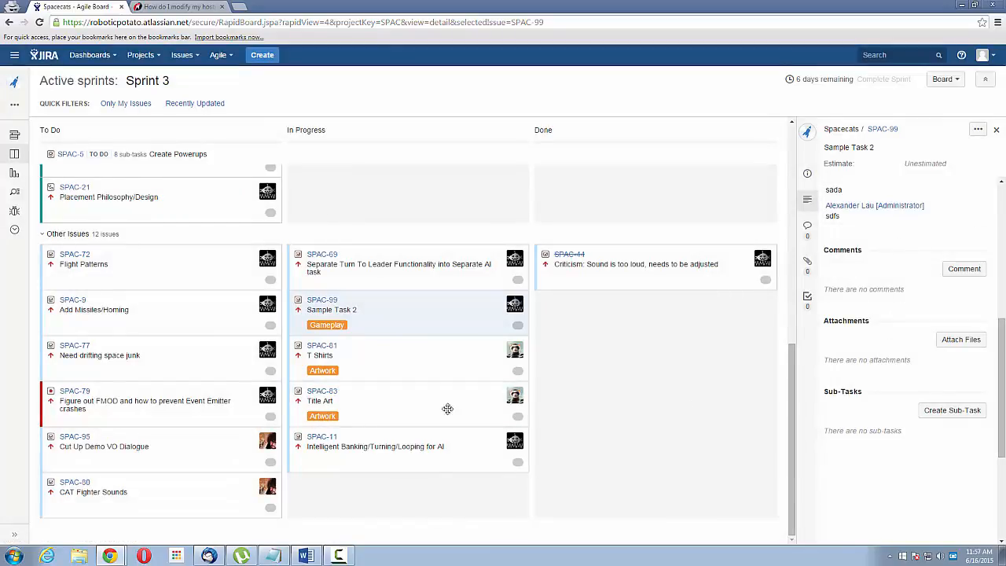
Review SPAC-99's details and the Sprint 3 board, then open the Atlassian app switcher
{"action": "scroll", "coordinate": [909, 330], "scroll_direction": "up", "scroll_amount": 5}
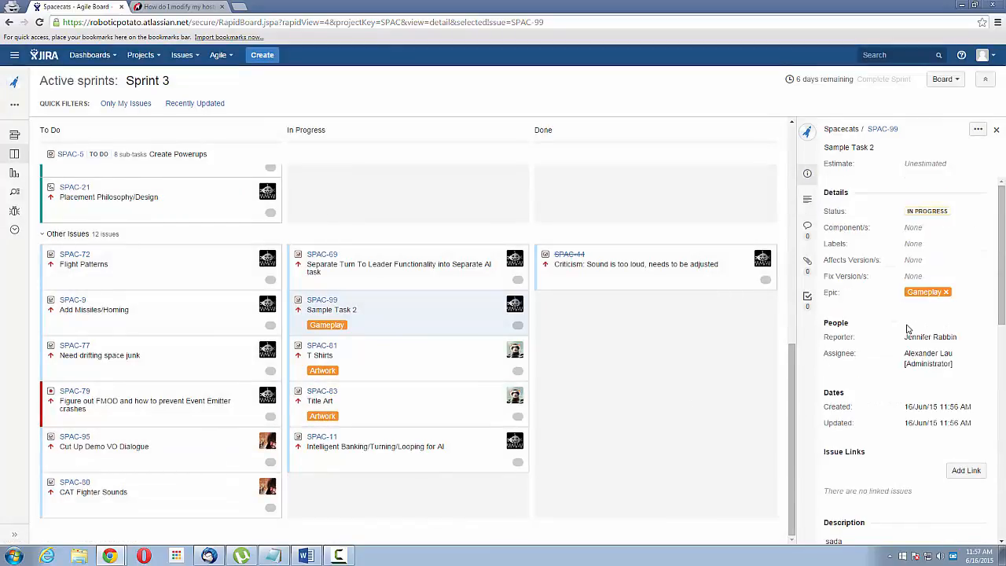
{"action": "scroll", "coordinate": [906, 330], "scroll_direction": "down", "scroll_amount": 10}
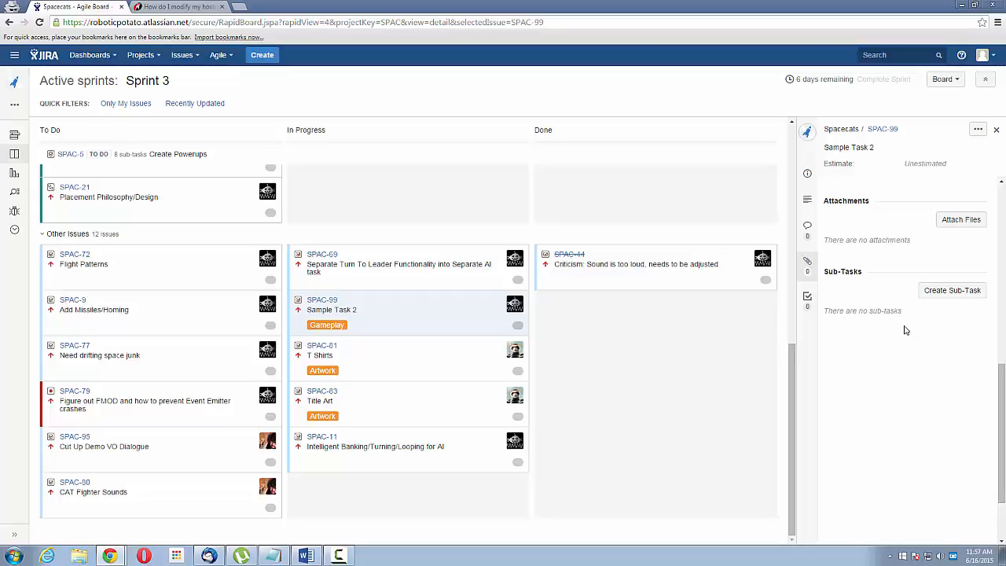
{"action": "scroll", "coordinate": [910, 329], "scroll_direction": "up", "scroll_amount": 2}
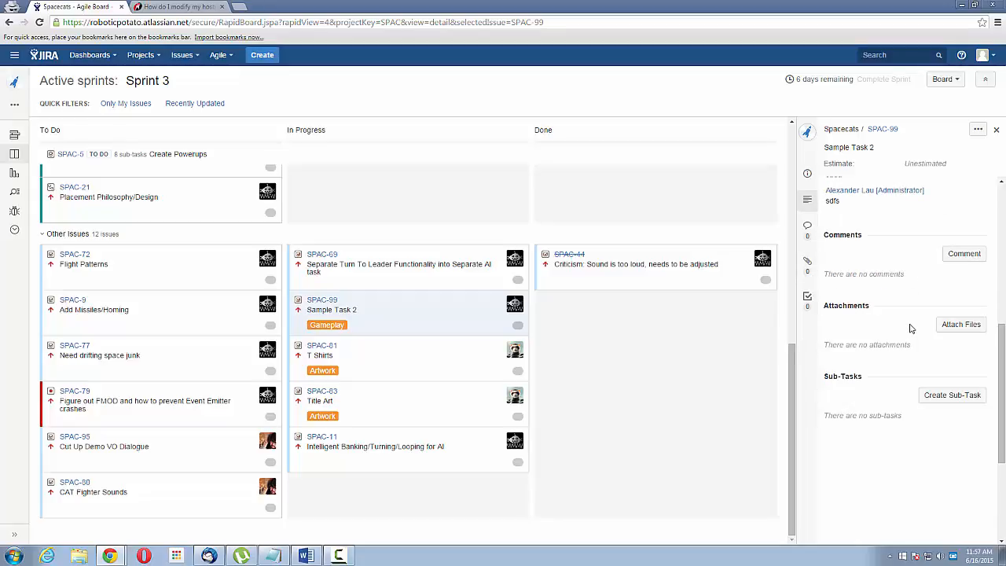
{"action": "scroll", "coordinate": [910, 329], "scroll_direction": "up", "scroll_amount": 4}
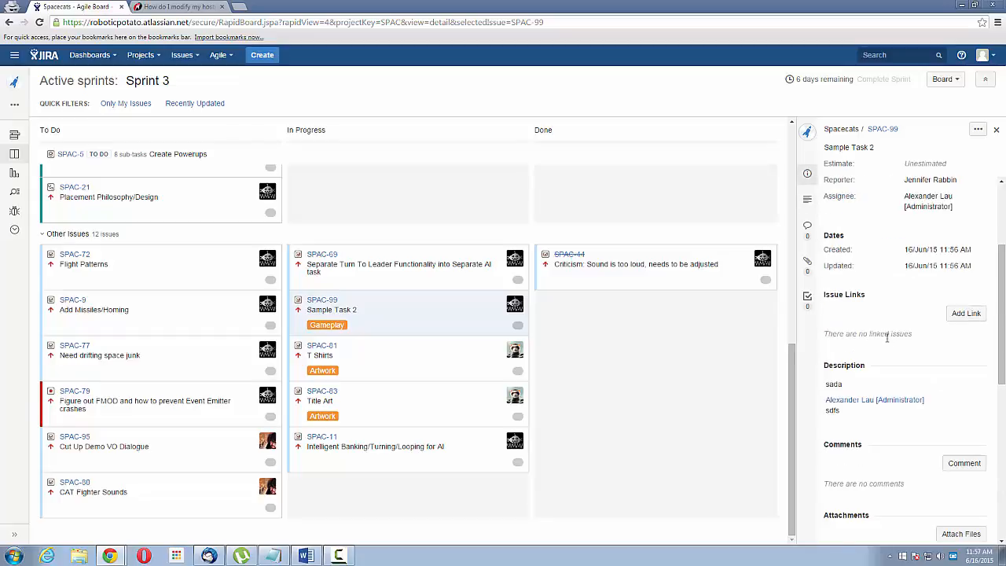
{"action": "scroll", "coordinate": [887, 337], "scroll_direction": "up", "scroll_amount": 3}
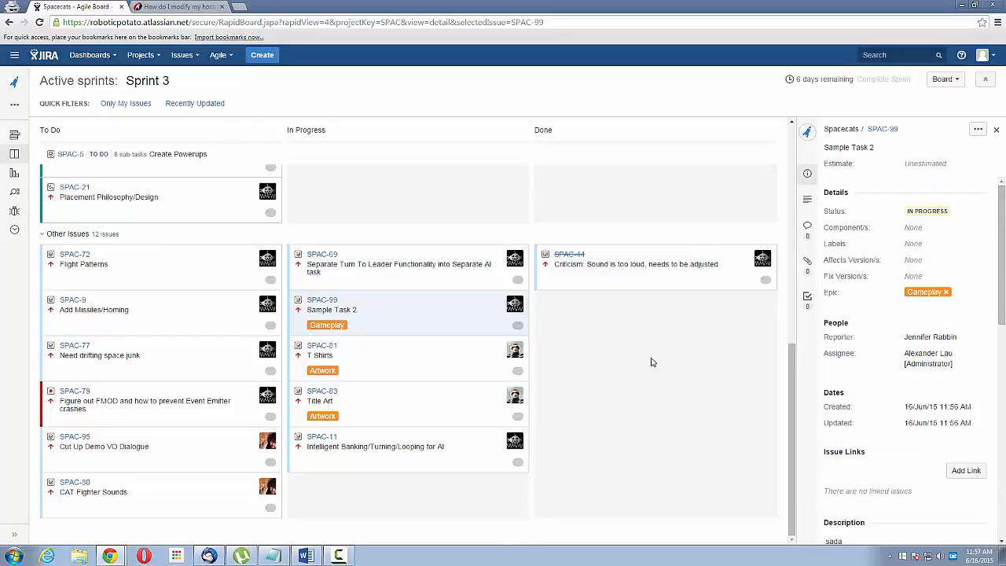
{"action": "scroll", "coordinate": [651, 362], "scroll_direction": "up", "scroll_amount": 6}
{"action": "scroll", "coordinate": [651, 363], "scroll_direction": "down", "scroll_amount": 6}
{"action": "scroll", "coordinate": [651, 363], "scroll_direction": "up", "scroll_amount": 8}
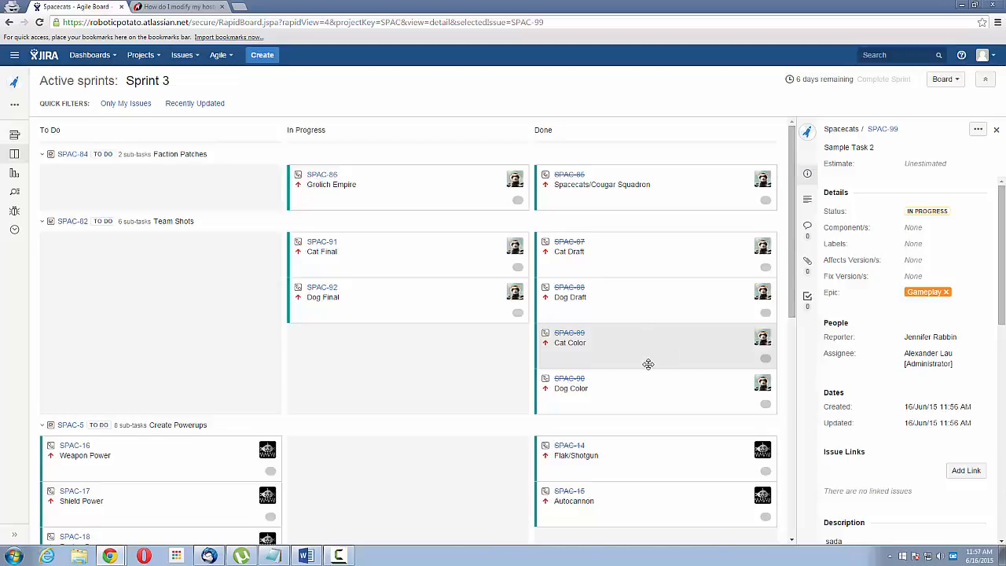
{"action": "scroll", "coordinate": [660, 362], "scroll_direction": "down", "scroll_amount": 7}
{"action": "scroll", "coordinate": [645, 388], "scroll_direction": "up", "scroll_amount": 6}
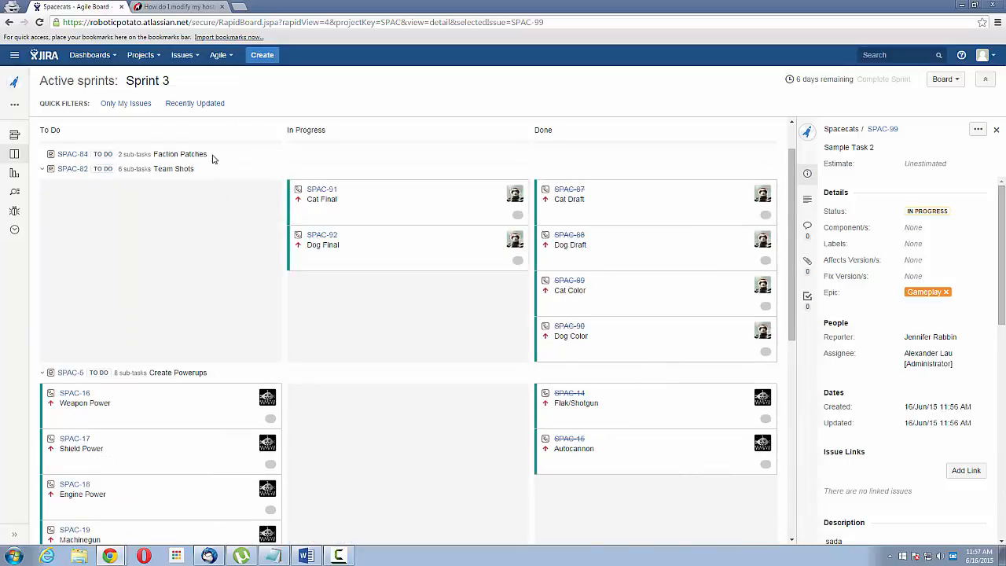
{"action": "left_click", "coordinate": [15, 58]}
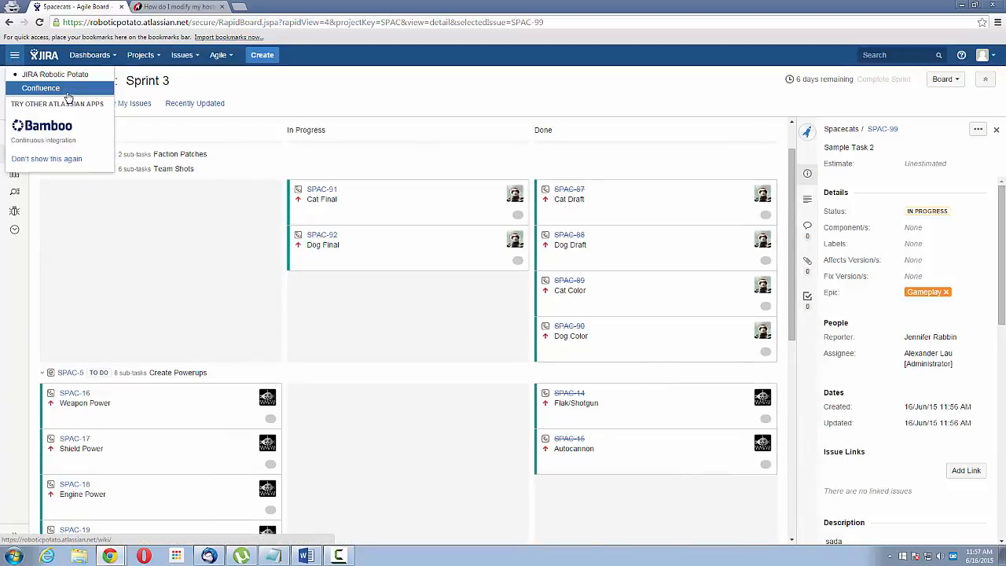
Switch to Confluence and open the Spacecats space home page
{"action": "left_click", "coordinate": [66, 88]}
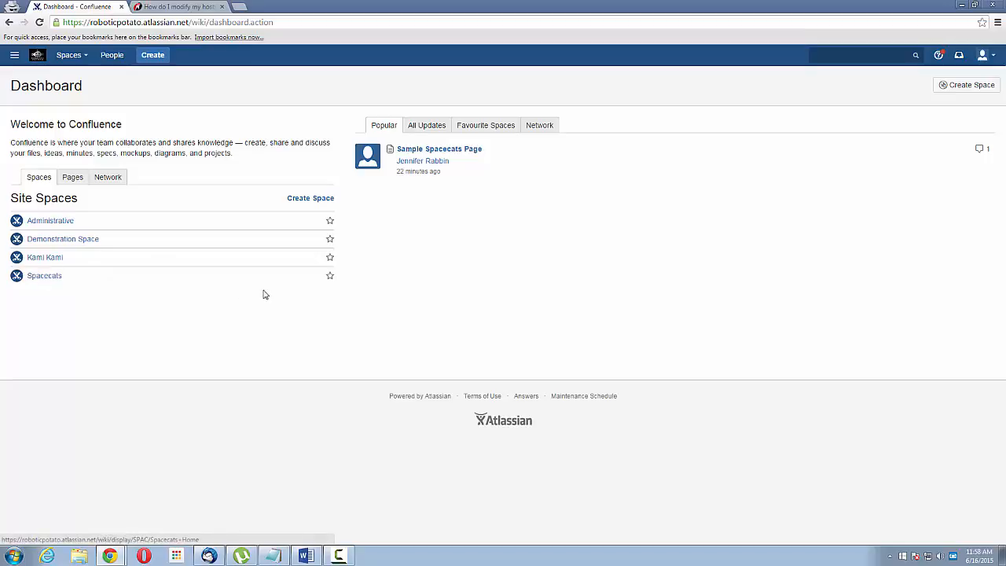
{"action": "left_click", "coordinate": [57, 276]}
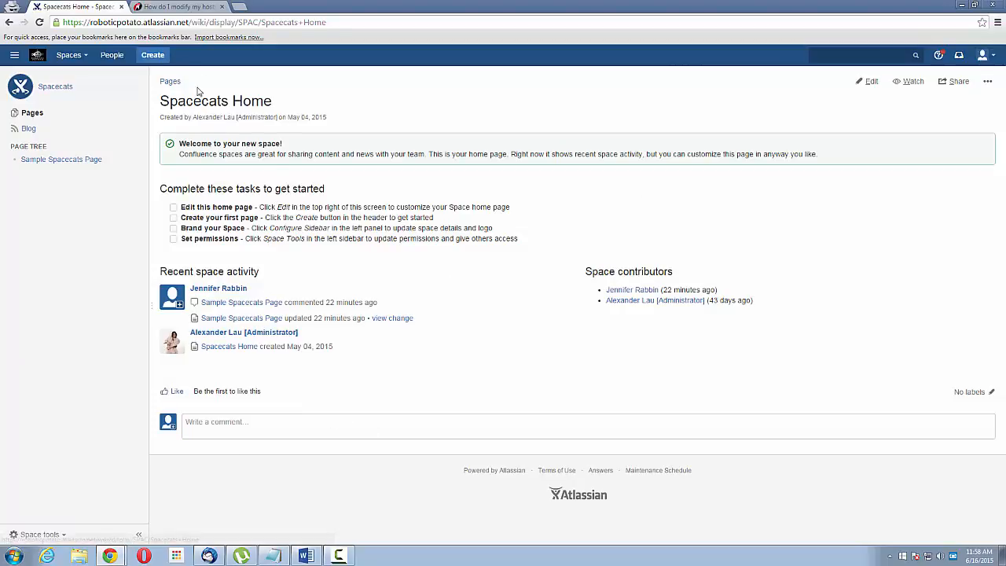
{"action": "left_click", "coordinate": [152, 55]}
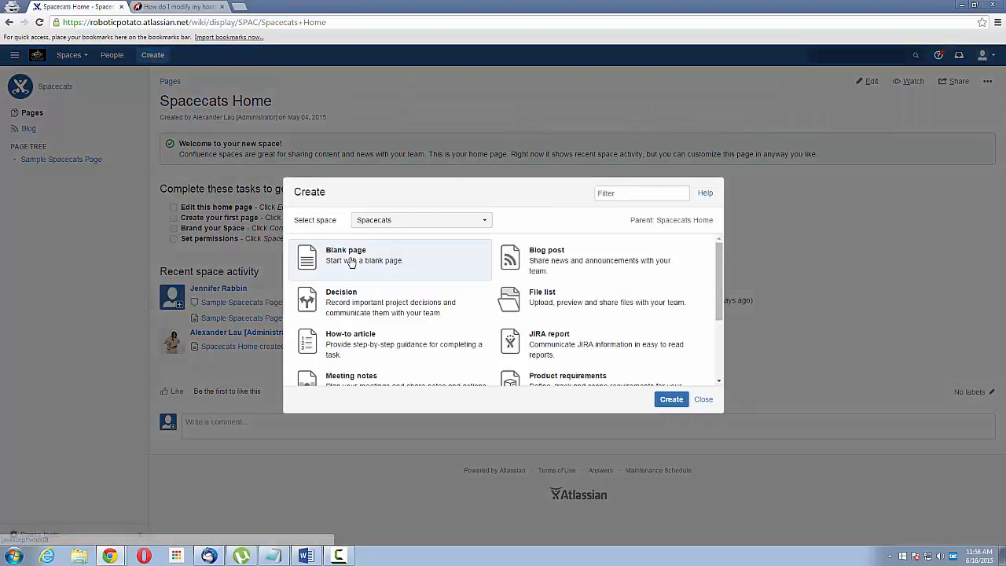
{"action": "left_click", "coordinate": [675, 406]}
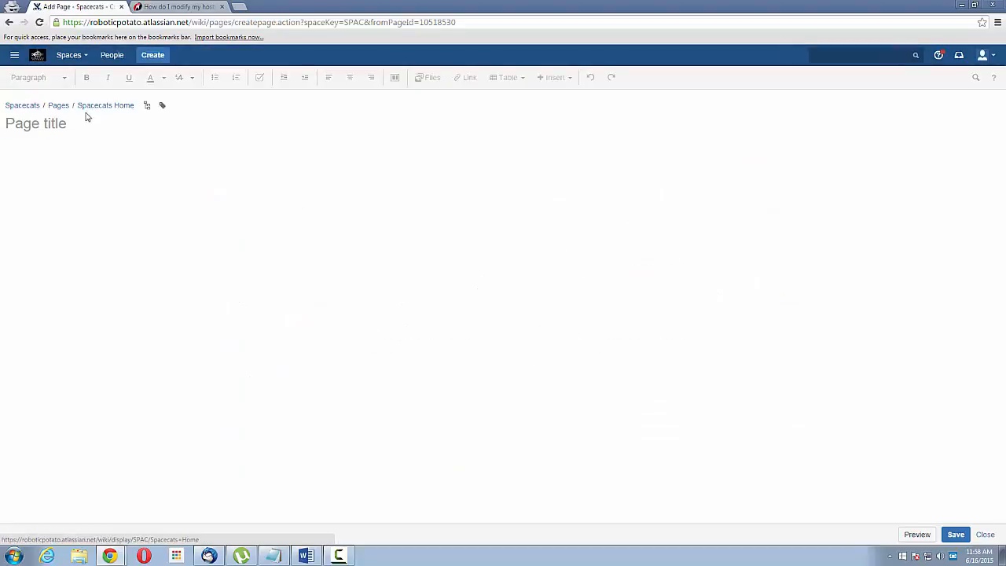
{"action": "type", "text": "SAmple Page 2"}
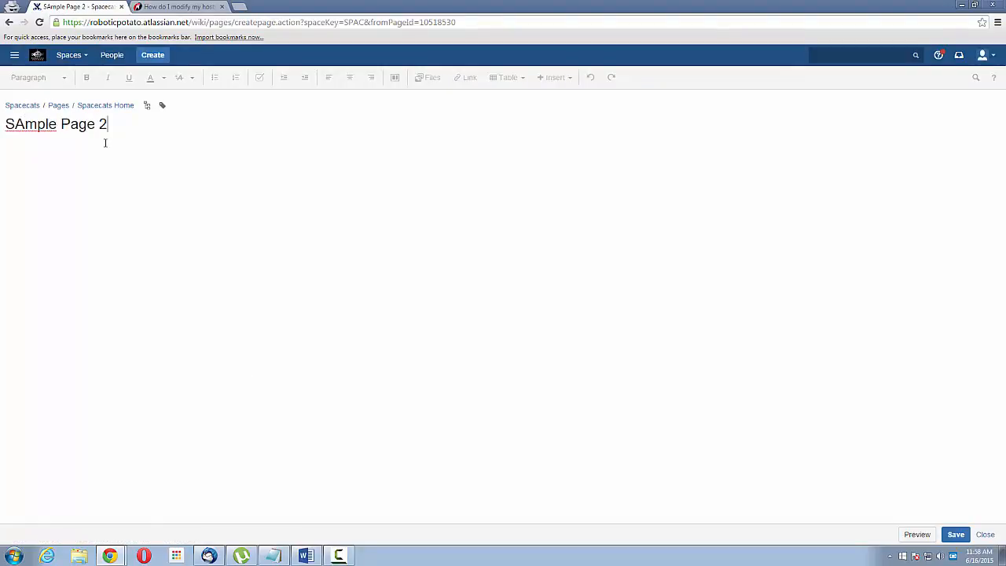
{"action": "key", "text": "Return"}
{"action": "type", "text": "asdasdas"}
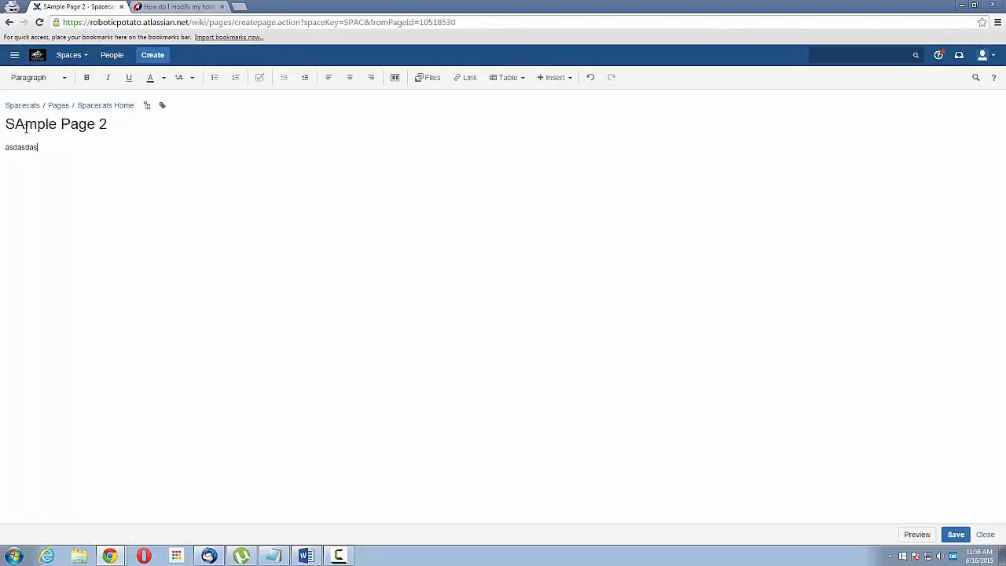
{"action": "key", "text": "Up"}
{"action": "key", "text": "BackSpace"}
{"action": "type", "text": "a"}
{"action": "left_click", "coordinate": [68, 155]}
{"action": "key", "text": "Return"}
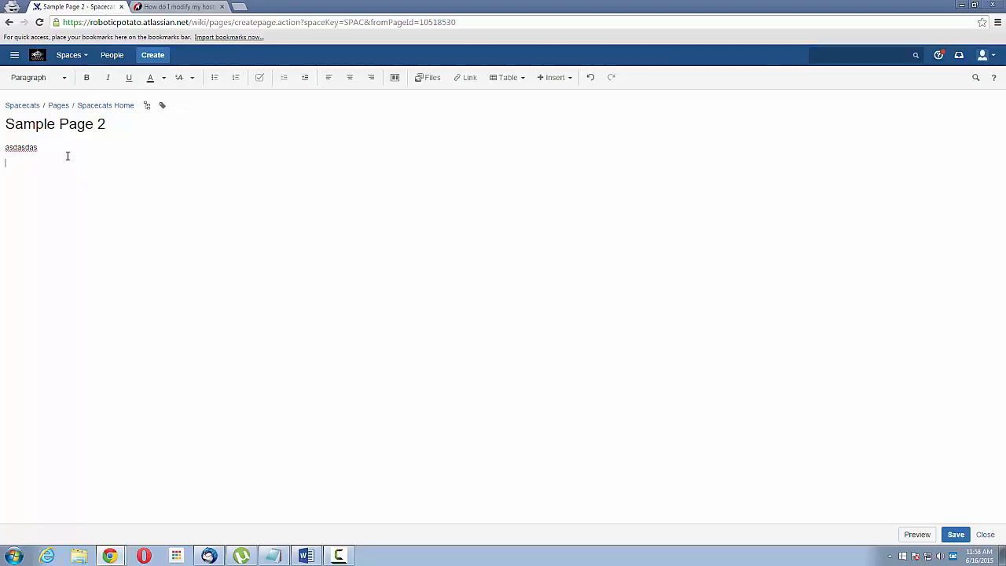
{"action": "type", "text": "@alex"}
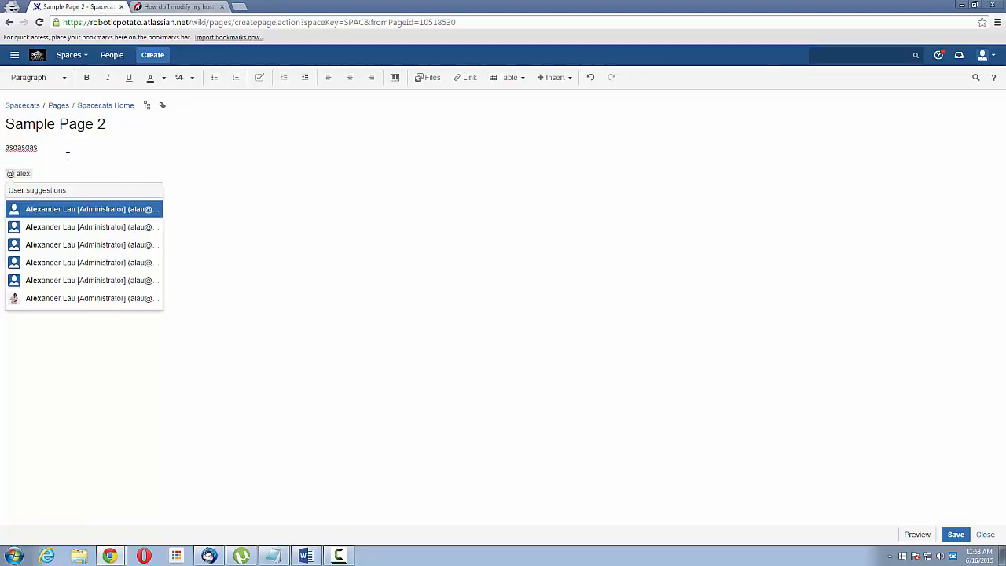
{"action": "key", "text": "BackSpace"}
{"action": "key", "text": "BackSpace"}
{"action": "key", "text": "BackSpace"}
{"action": "key", "text": "BackSpace"}
{"action": "key", "text": "BackSpace"}
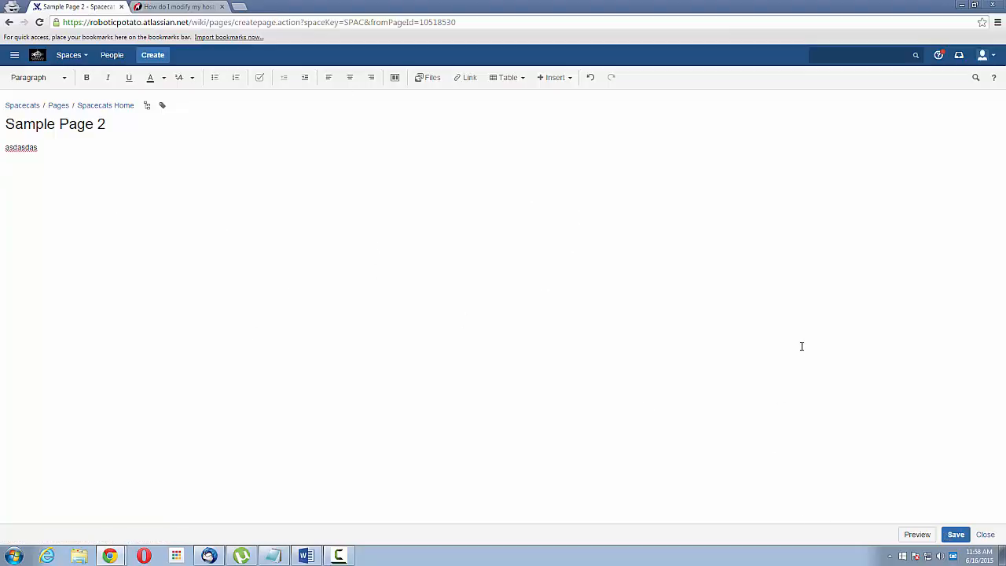
{"action": "left_click", "coordinate": [985, 534]}
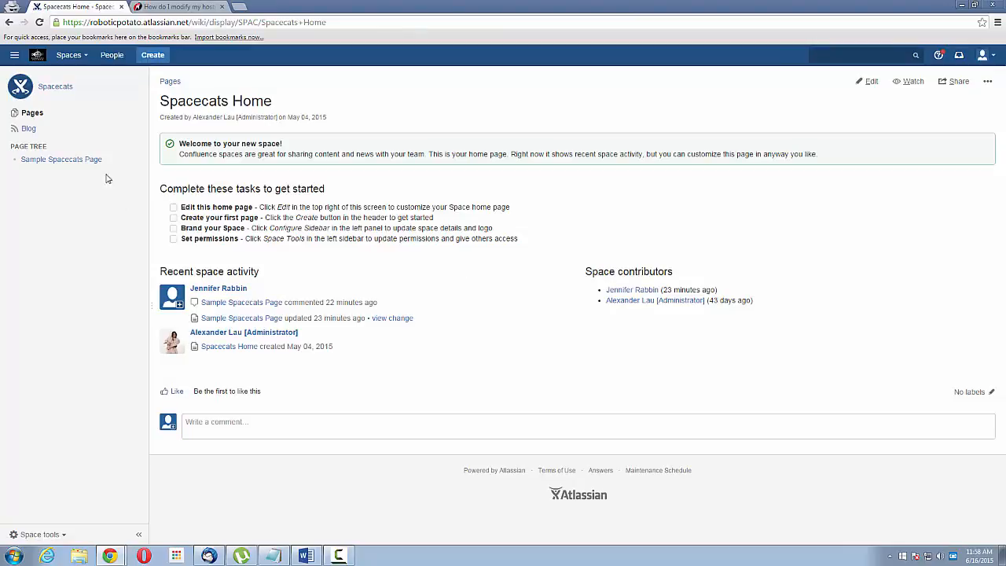
Open Sample Spacecats Page from the page tree to show its comment mentioning an administrator
{"action": "left_click", "coordinate": [54, 159]}
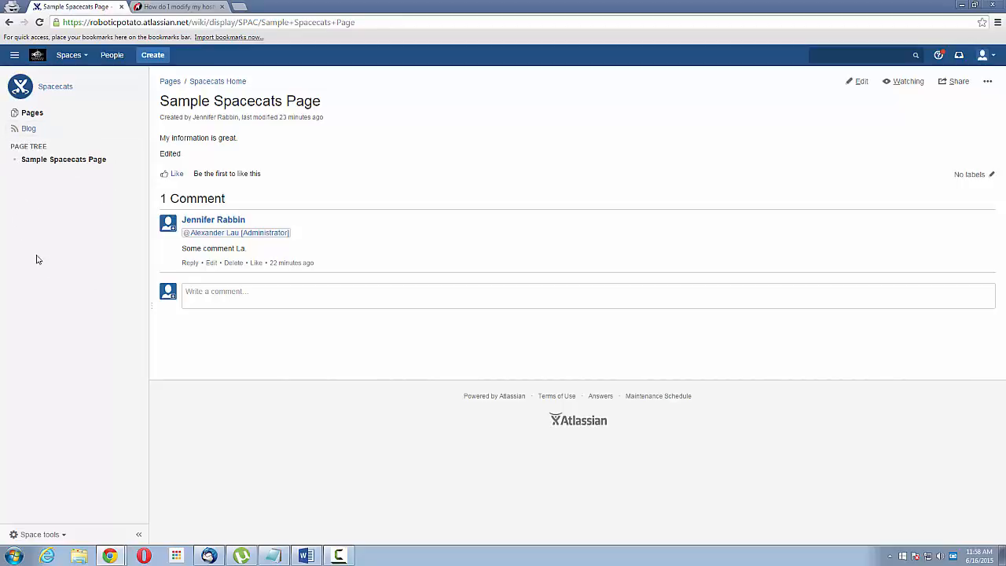
{"action": "left_click", "coordinate": [56, 87]}
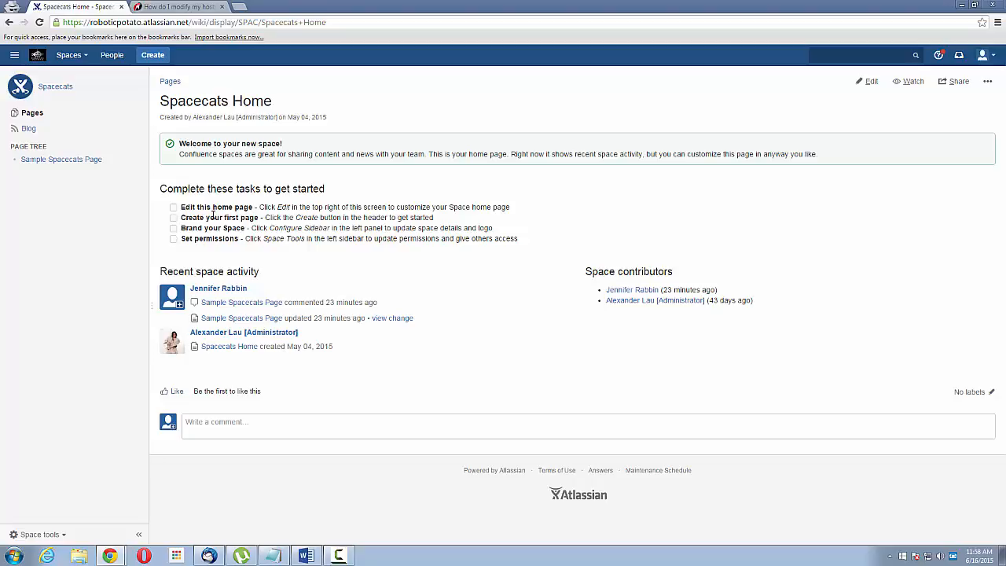
{"action": "left_click", "coordinate": [80, 159]}
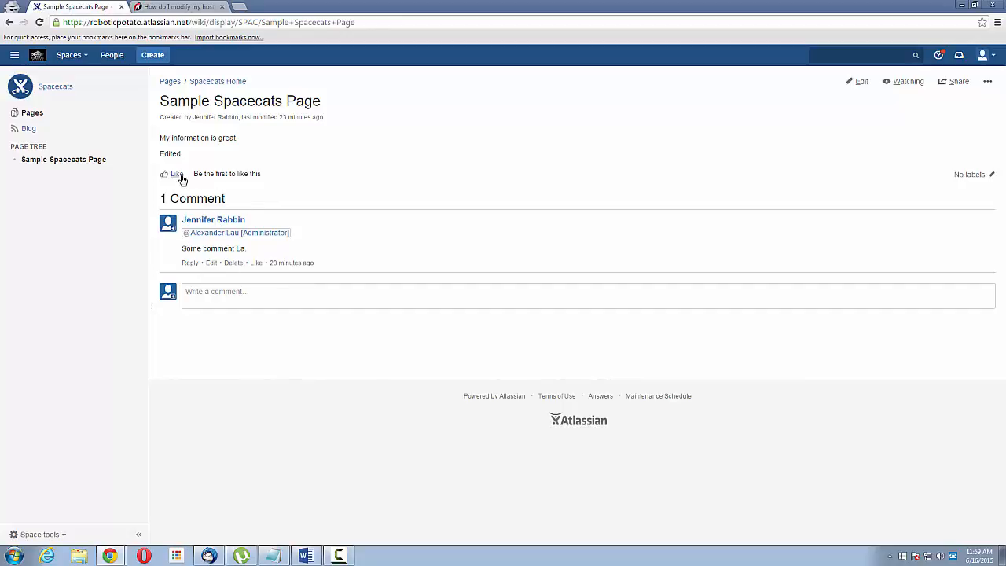
{"action": "left_click", "coordinate": [222, 293]}
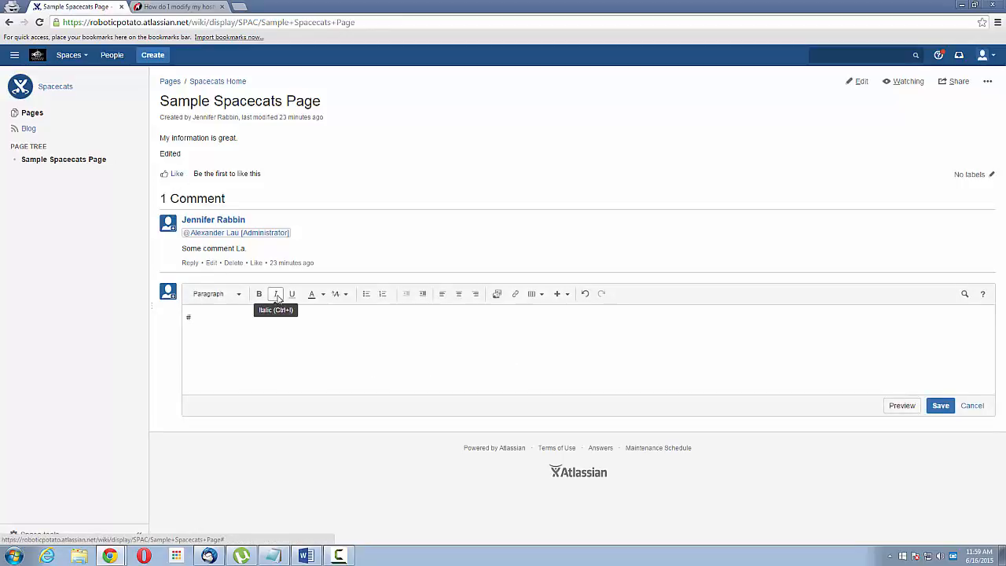
{"action": "type", "text": "@alex"}
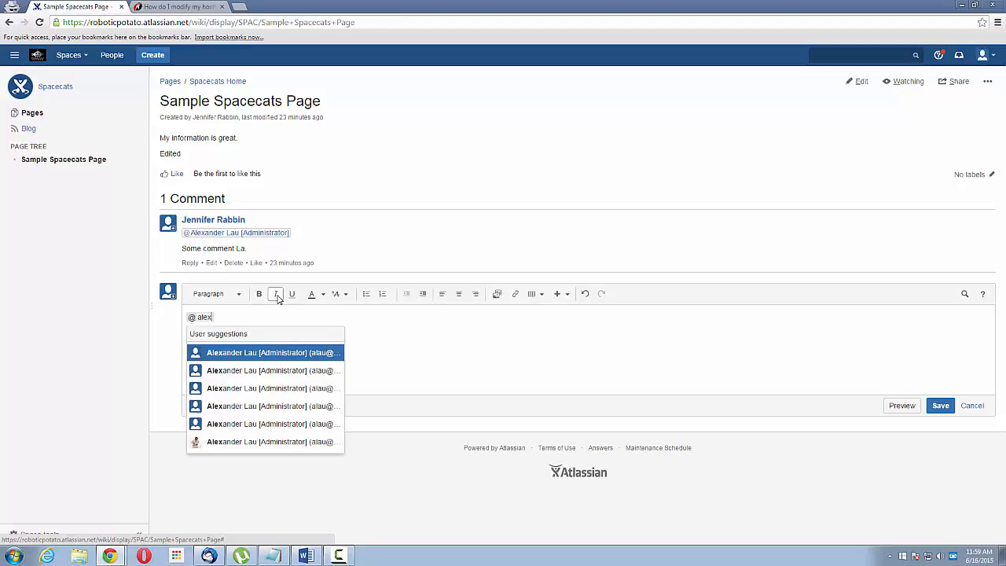
{"action": "key", "text": "BackSpace"}
{"action": "key", "text": "BackSpace"}
{"action": "key", "text": "BackSpace"}
{"action": "key", "text": "BackSpace"}
{"action": "key", "text": "BackSpace"}
{"action": "type", "text": "@kim"}
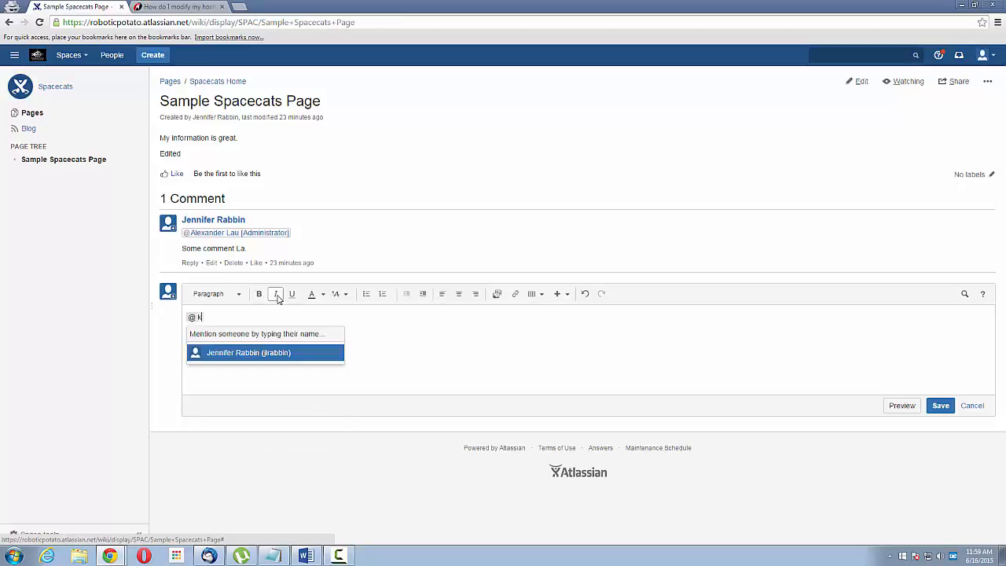
{"action": "key", "text": "BackSpace"}
{"action": "key", "text": "BackSpace"}
{"action": "key", "text": "BackSpace"}
{"action": "key", "text": "BackSpace"}
{"action": "type", "text": "@"}
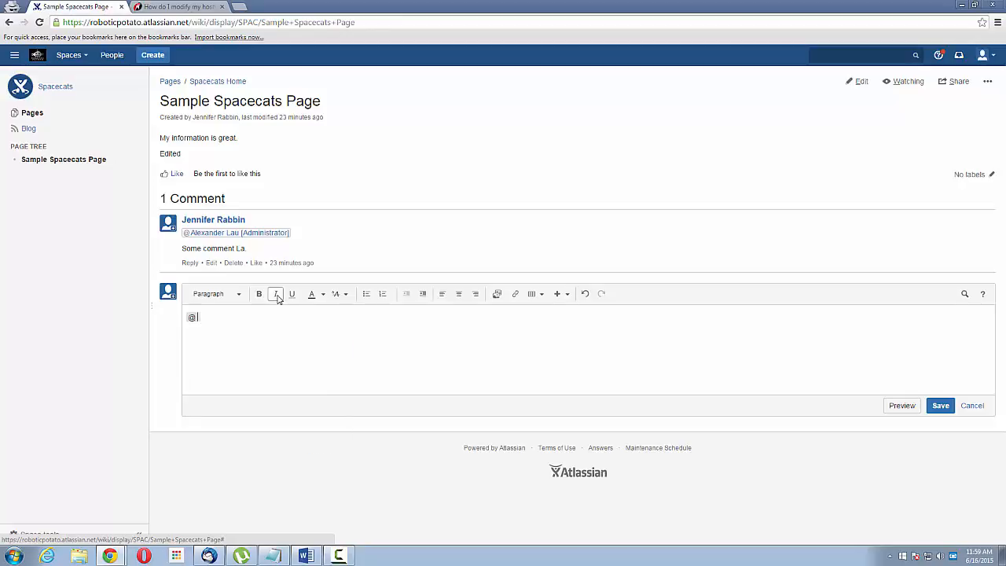
{"action": "type", "text": "Je"}
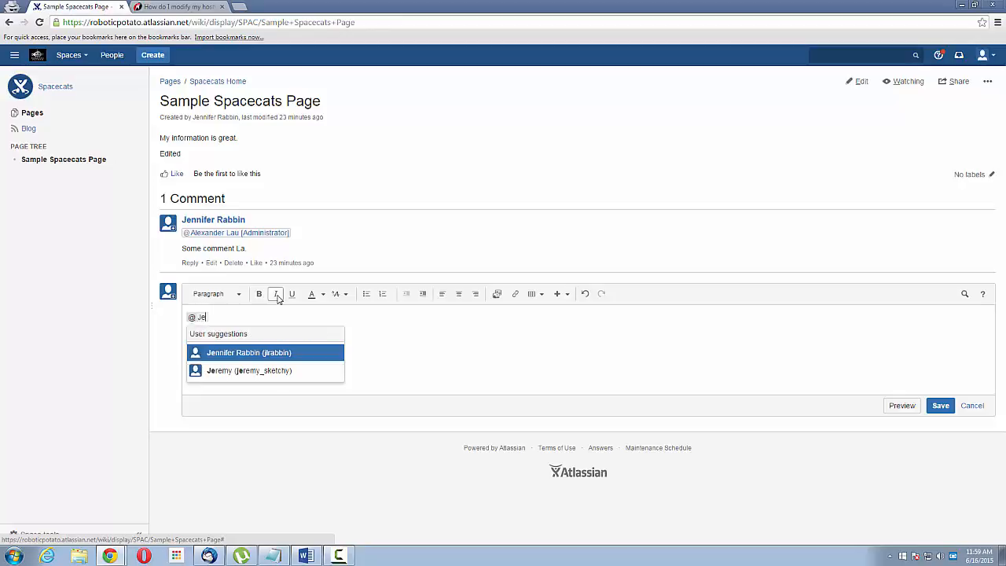
{"action": "key", "text": "Escape"}
{"action": "left_click_drag", "start_coordinate": [254, 322], "coordinate": [135, 317]}
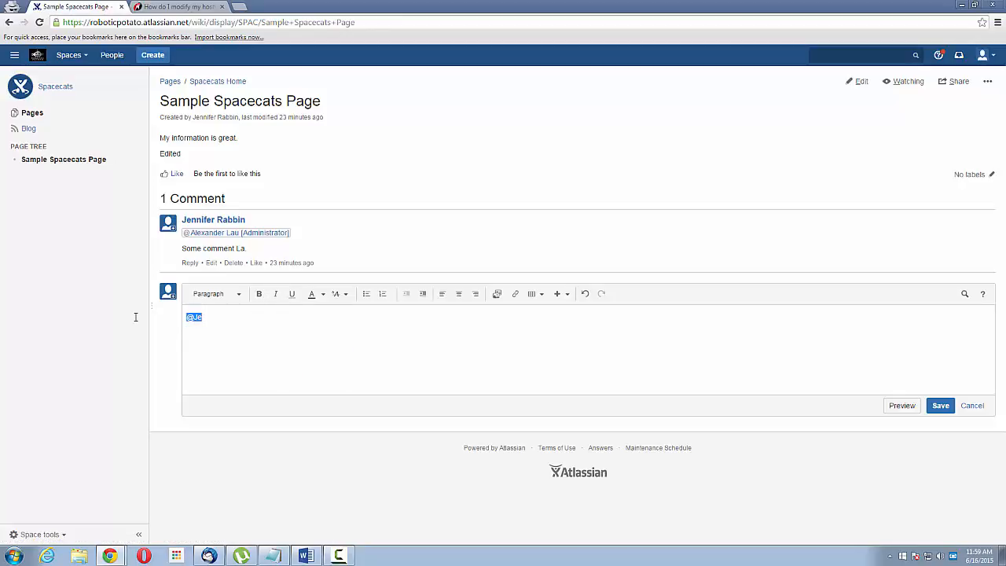
{"action": "key", "text": "BackSpace"}
Switch from Confluence back to JIRA's System Dashboard via the app switcher
{"action": "left_click", "coordinate": [14, 55]}
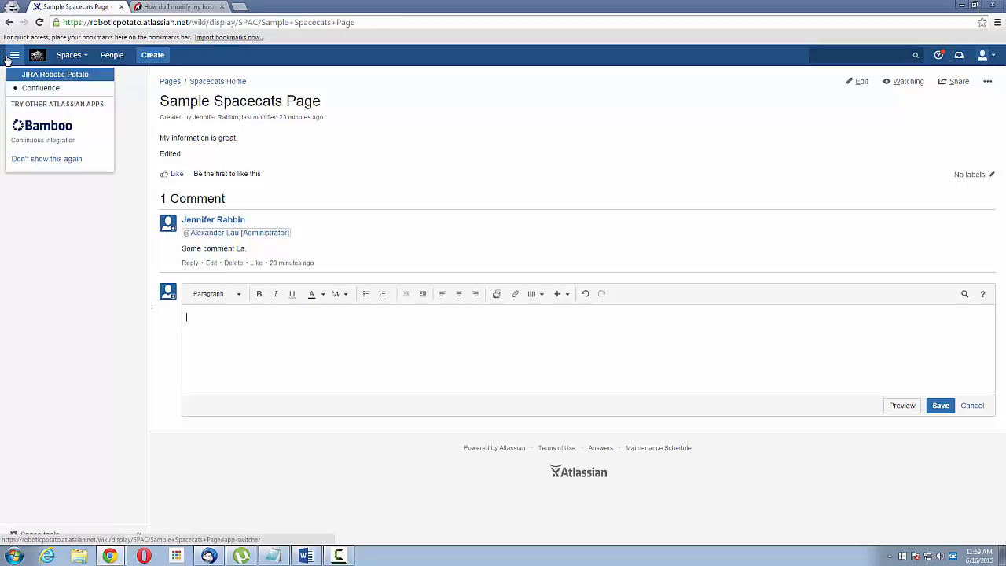
{"action": "left_click", "coordinate": [54, 80]}
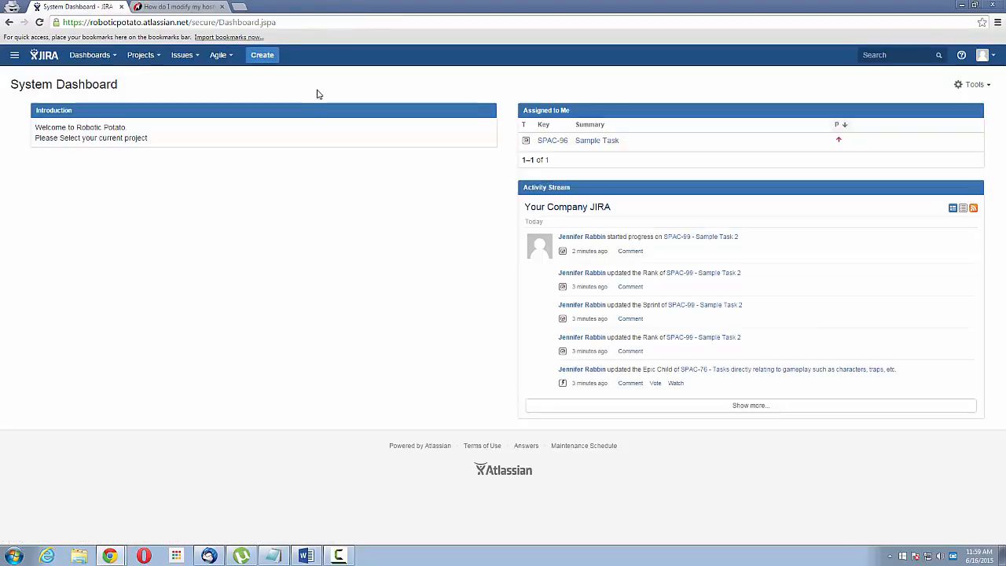